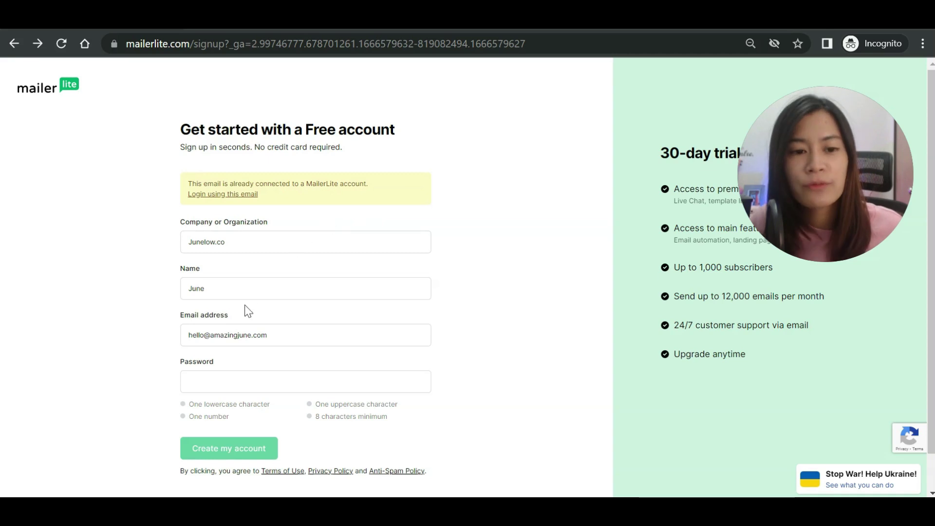
Step: Replace the text in the Email address field with a different e-mail address
{"action": "left_click_drag", "start_coordinate": [276, 338], "coordinate": [163, 338]}
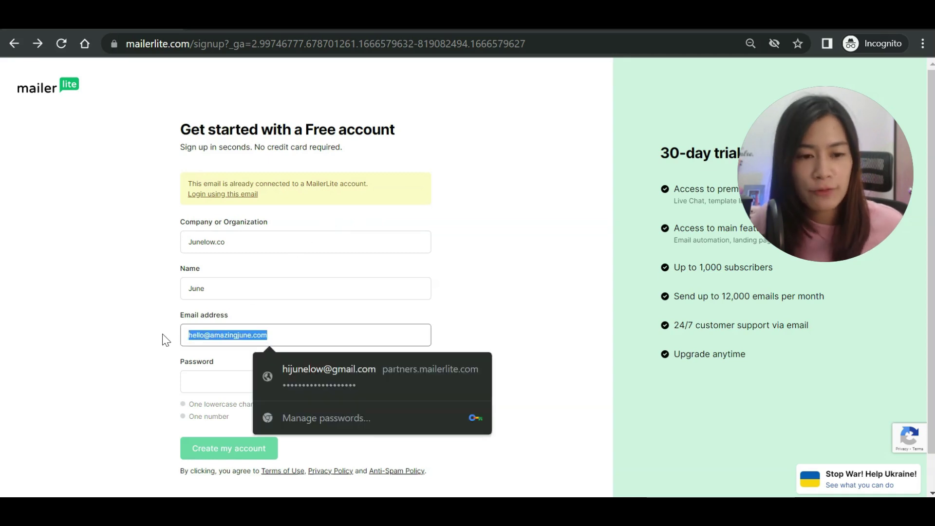
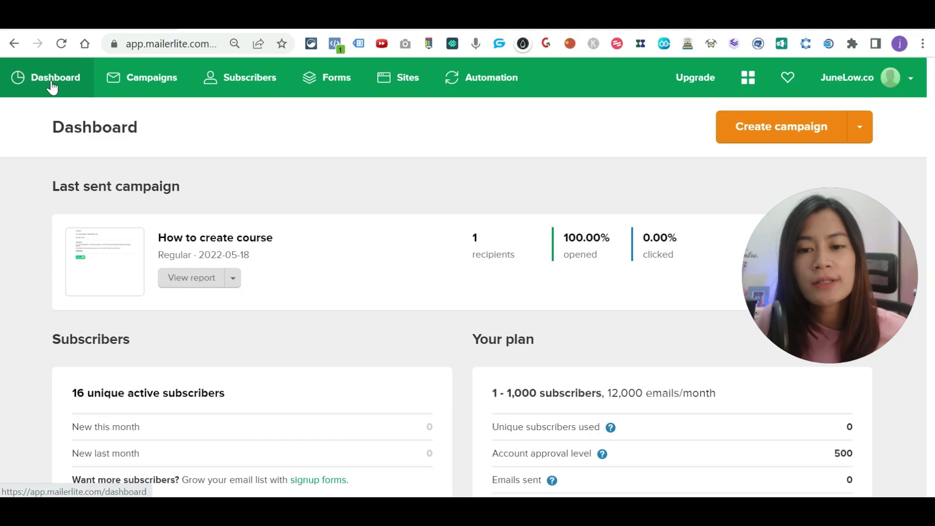
{"action": "scroll", "coordinate": [612, 278], "scroll_direction": "down", "scroll_amount": 1}
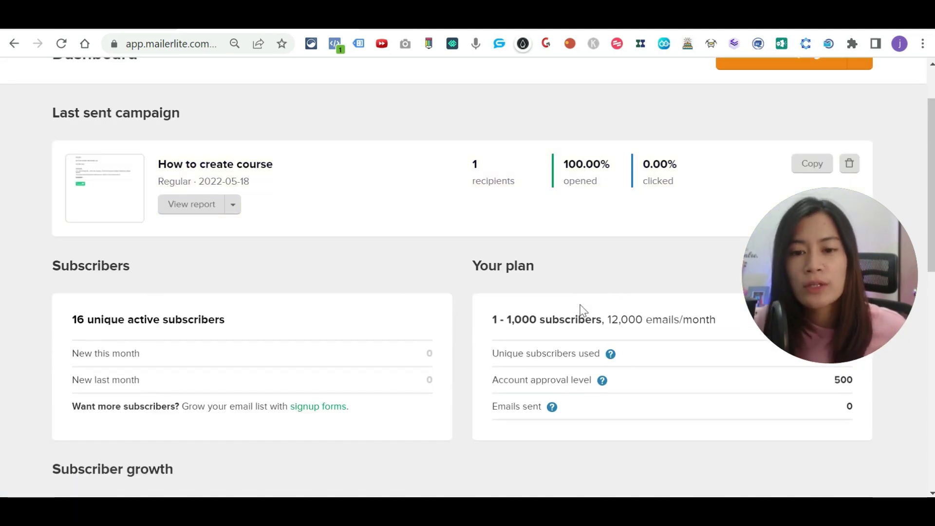
{"action": "scroll", "coordinate": [631, 282], "scroll_direction": "down", "scroll_amount": 1}
{"action": "left_click_drag", "start_coordinate": [852, 279], "coordinate": [865, 393]}
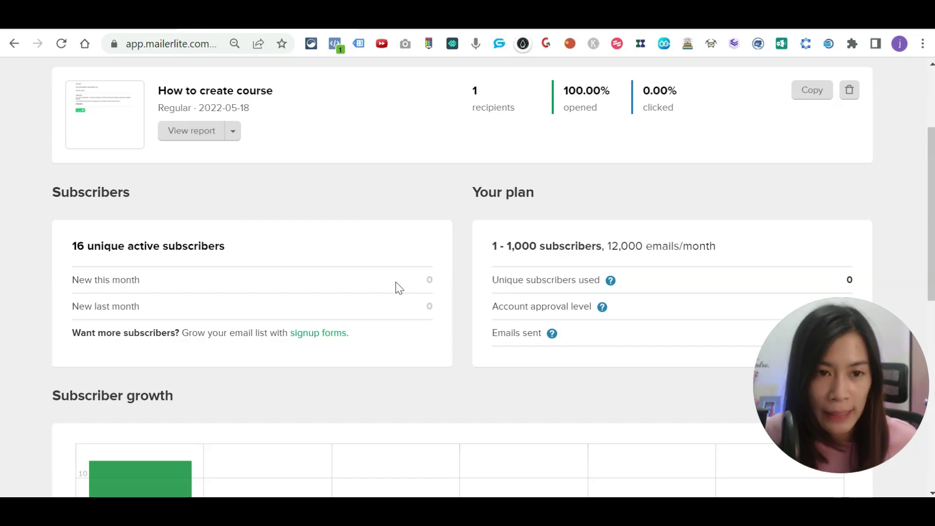
{"action": "scroll", "coordinate": [397, 286], "scroll_direction": "up", "scroll_amount": 3}
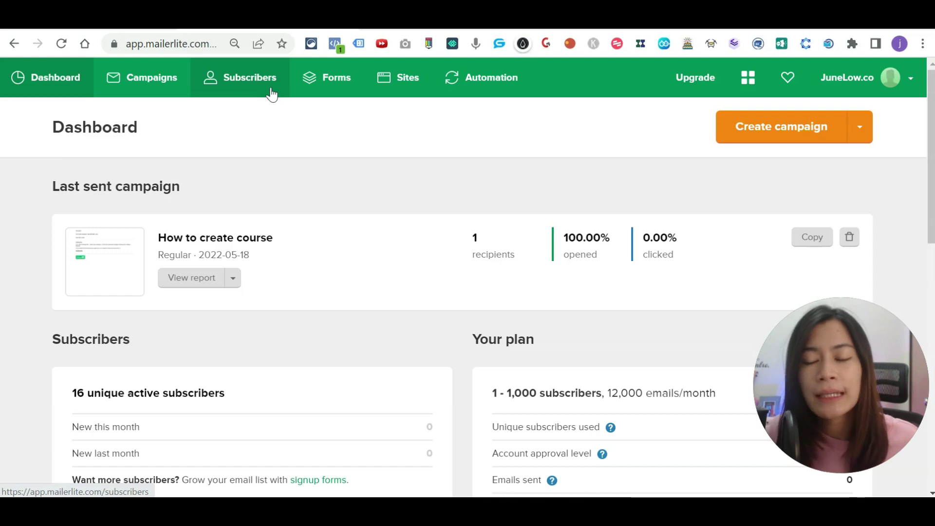
Step: Go to Subscribers > Groups and start creating a new group
{"action": "left_click", "coordinate": [272, 95]}
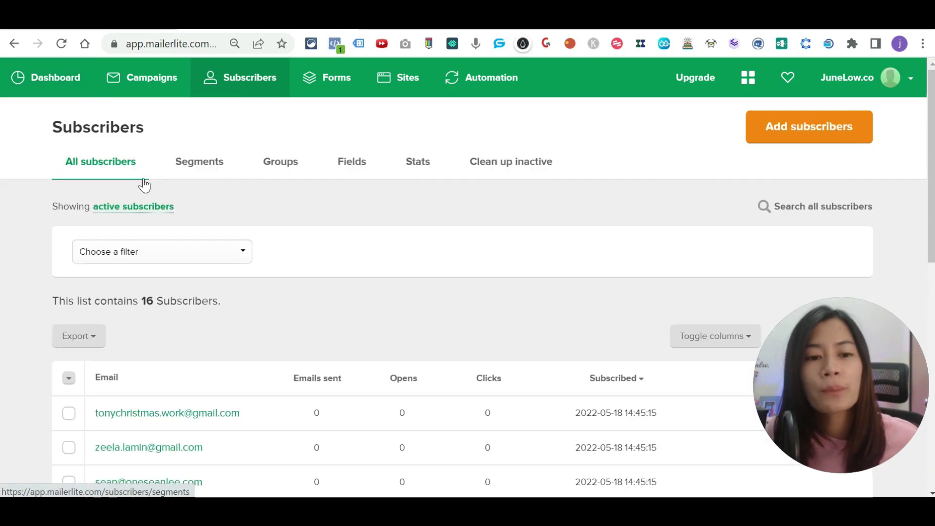
{"action": "left_click", "coordinate": [280, 168]}
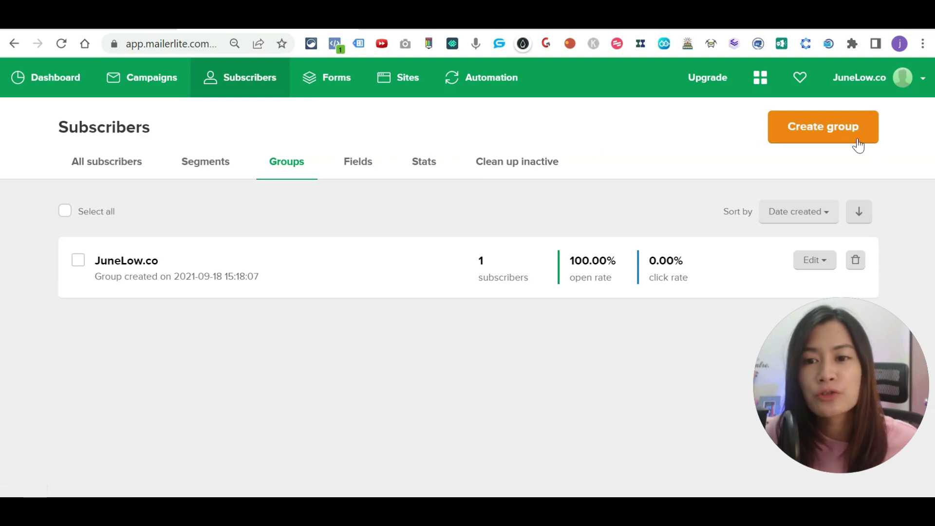
{"action": "left_click", "coordinate": [799, 136]}
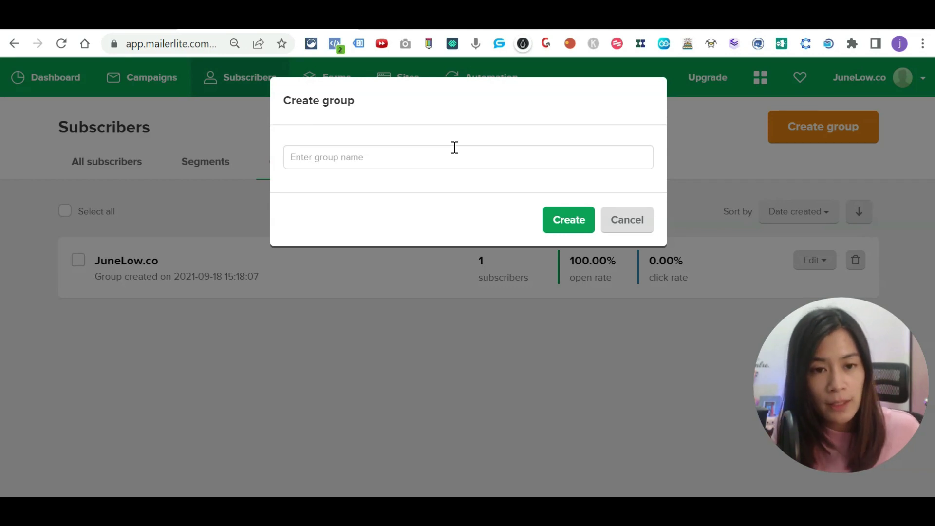
Step: Name the group '30-day live video ideas', create it, and view its subscriber list
{"action": "left_click", "coordinate": [455, 148]}
{"action": "type", "text": "3"}
{"action": "key", "text": "BackSpace"}
{"action": "type", "text": "3"}
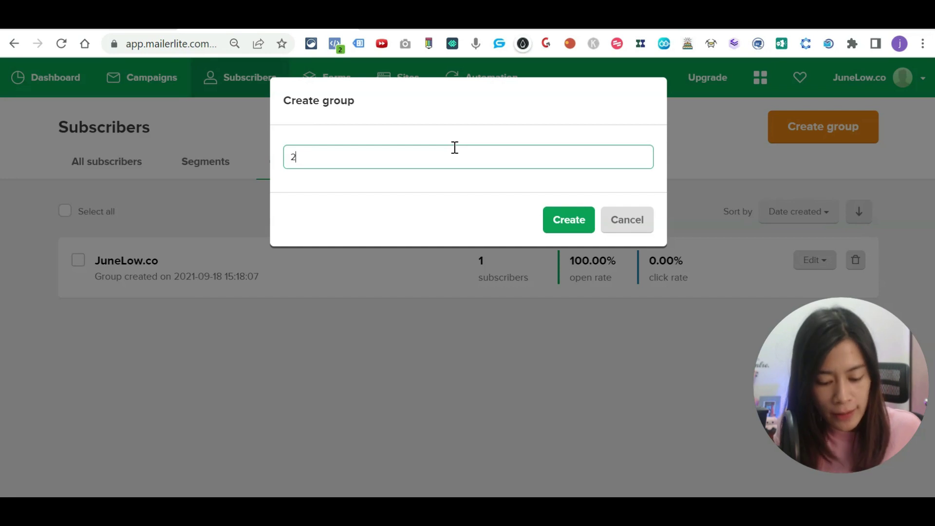
{"action": "type", "text": "004"}
{"action": "key", "text": "BackSpace"}
{"action": "key", "text": "BackSpace"}
{"action": "key", "text": "BackSpace"}
{"action": "key", "text": "BackSpace"}
{"action": "type", "text": "300da"}
{"action": "type", "text": "-day"}
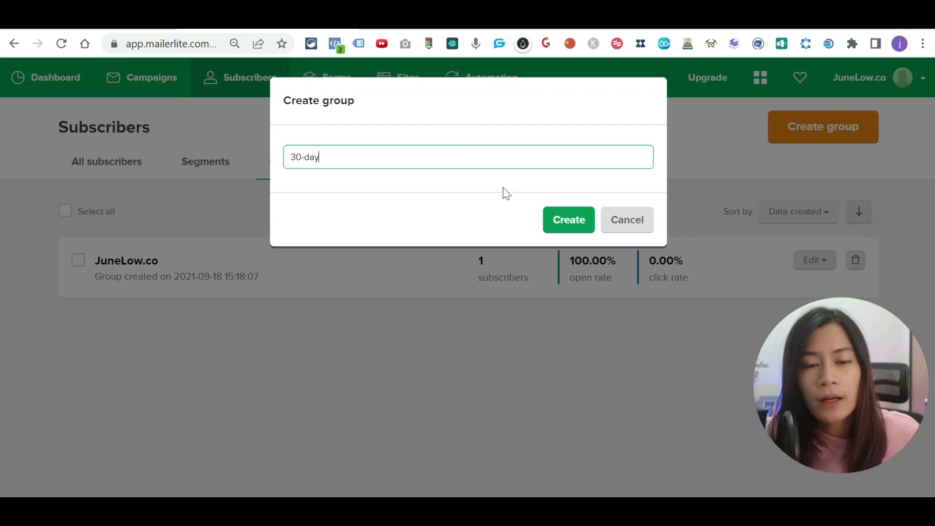
{"action": "type", "text": " live video vi"}
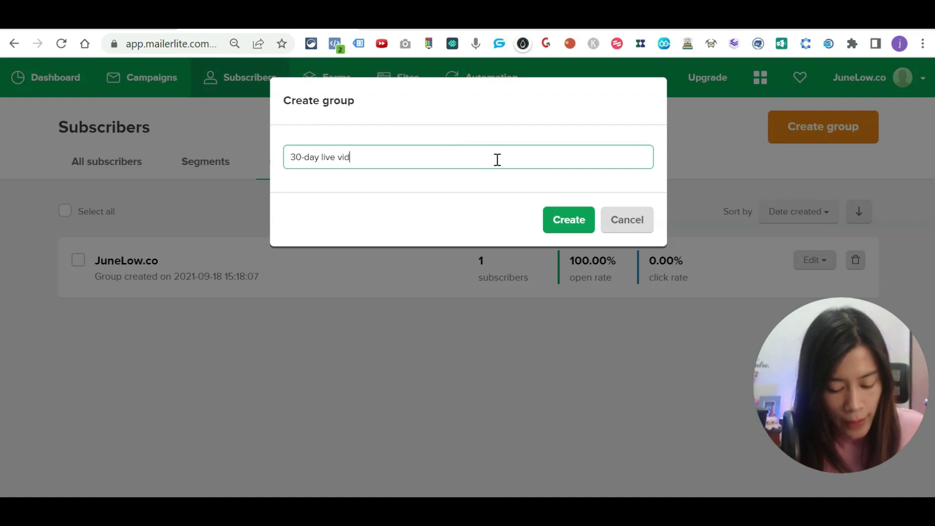
{"action": "key", "text": "BackSpace"}
{"action": "key", "text": "BackSpace"}
{"action": "type", "text": "idas"}
{"action": "key", "text": "BackSpace"}
{"action": "key", "text": "BackSpace"}
{"action": "type", "text": "eas"}
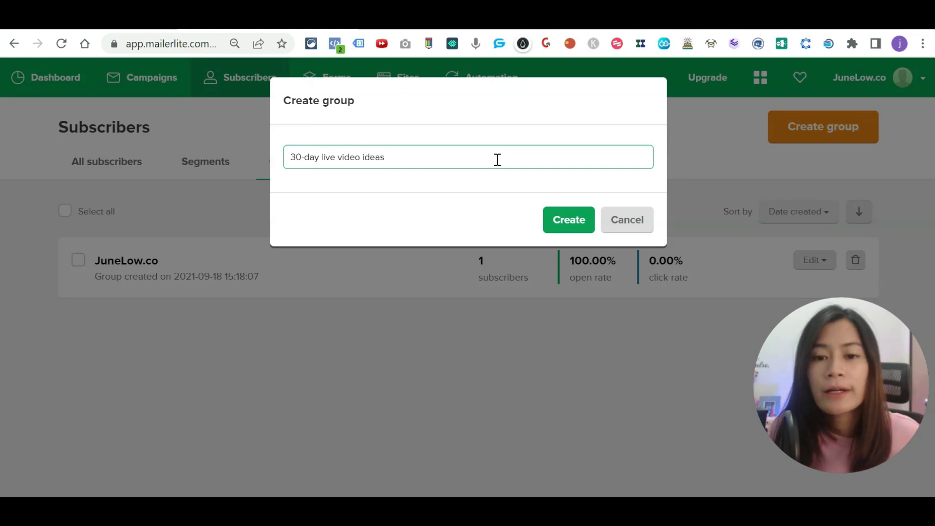
{"action": "left_click", "coordinate": [557, 225]}
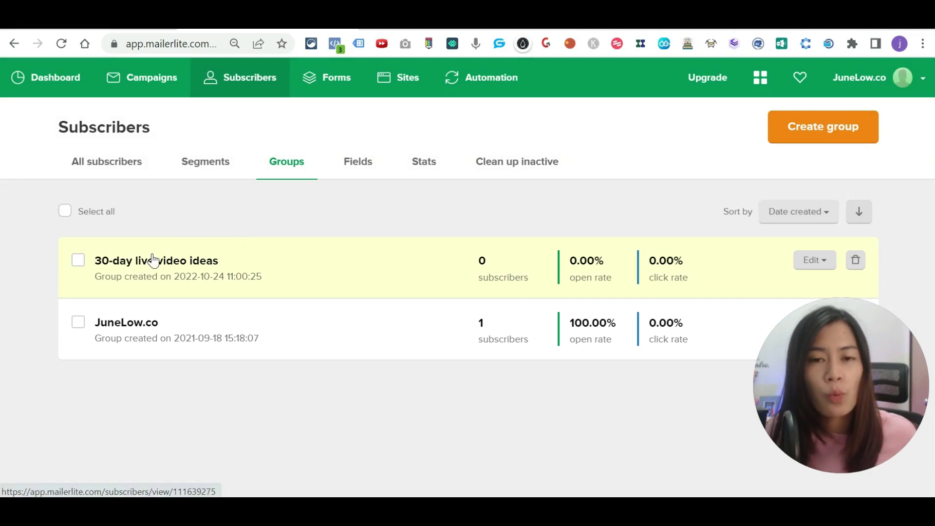
{"action": "left_click", "coordinate": [200, 263]}
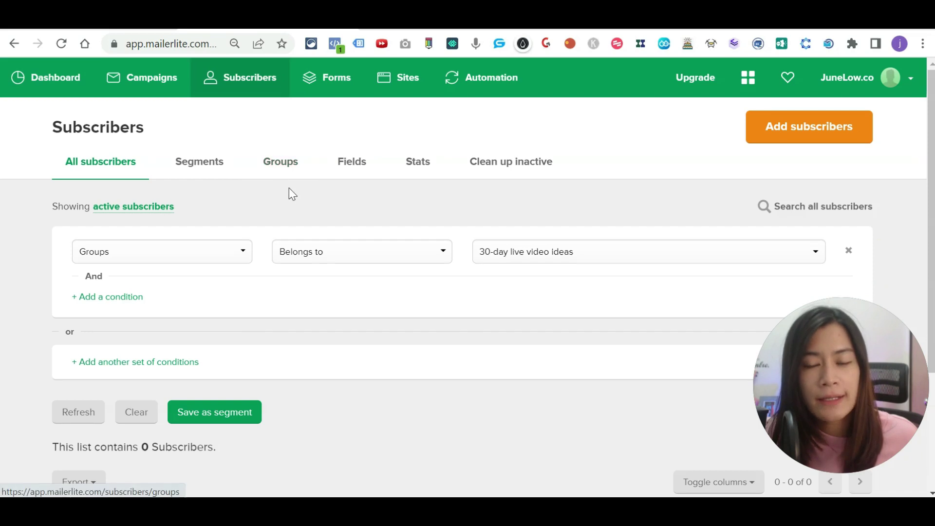
Step: Paste two subscriber e-mail addresses via Copy/paste from Excel and import them
{"action": "left_click", "coordinate": [835, 140]}
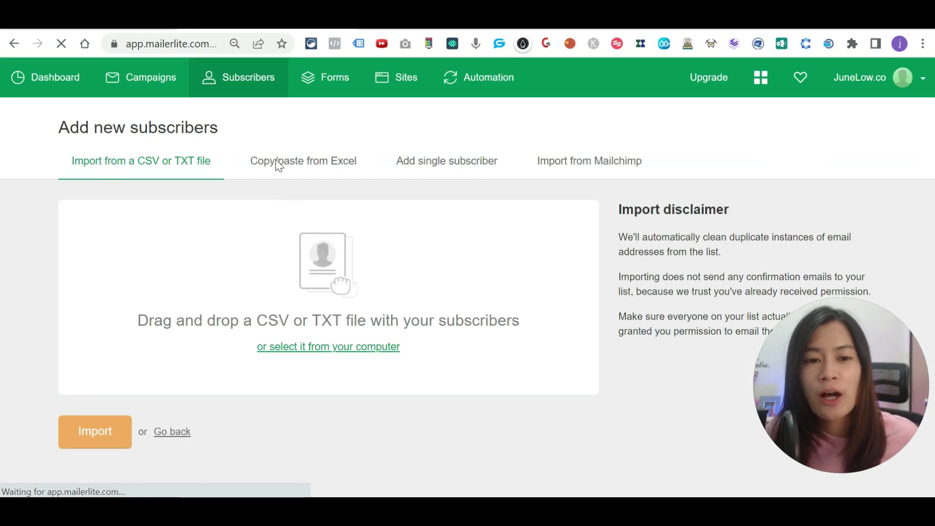
{"action": "left_click", "coordinate": [271, 162]}
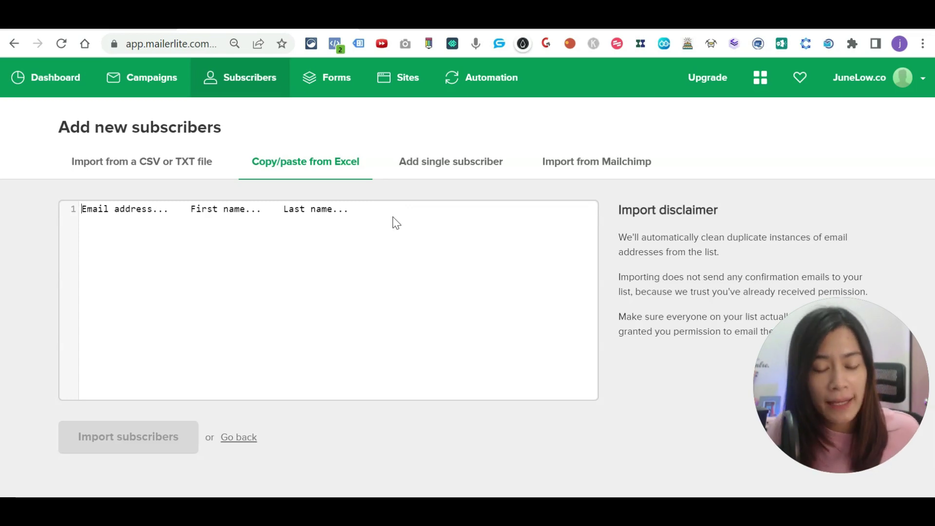
{"action": "type", "text": "junelow."}
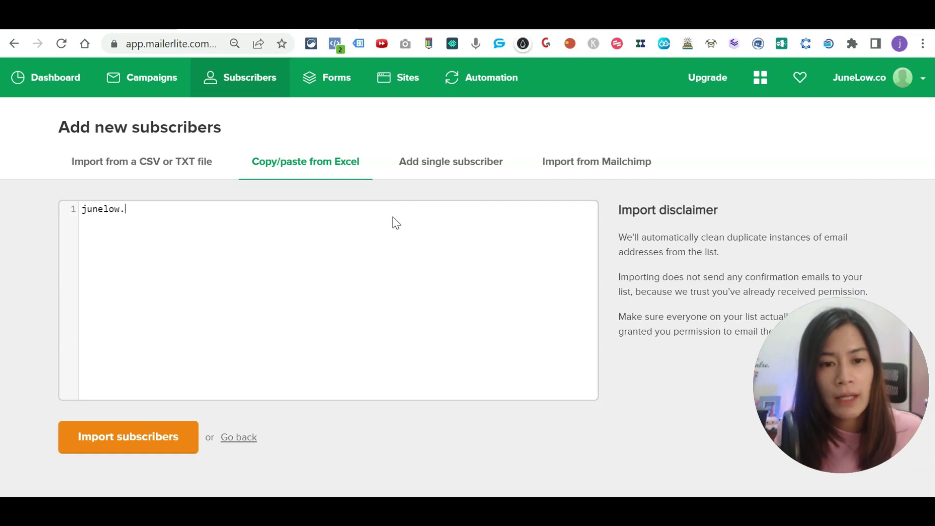
{"action": "key", "text": "BackSpace"}
{"action": "key", "text": "BackSpace"}
{"action": "key", "text": "BackSpace"}
{"action": "key", "text": "BackSpace"}
{"action": "key", "text": "BackSpace"}
{"action": "key", "text": "BackSpace"}
{"action": "key", "text": "BackSpace"}
{"action": "key", "text": "Return"}
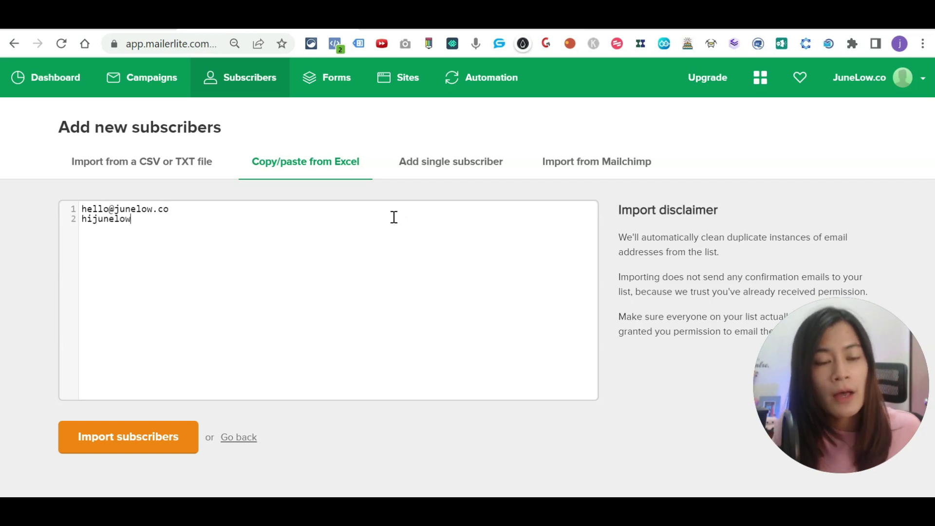
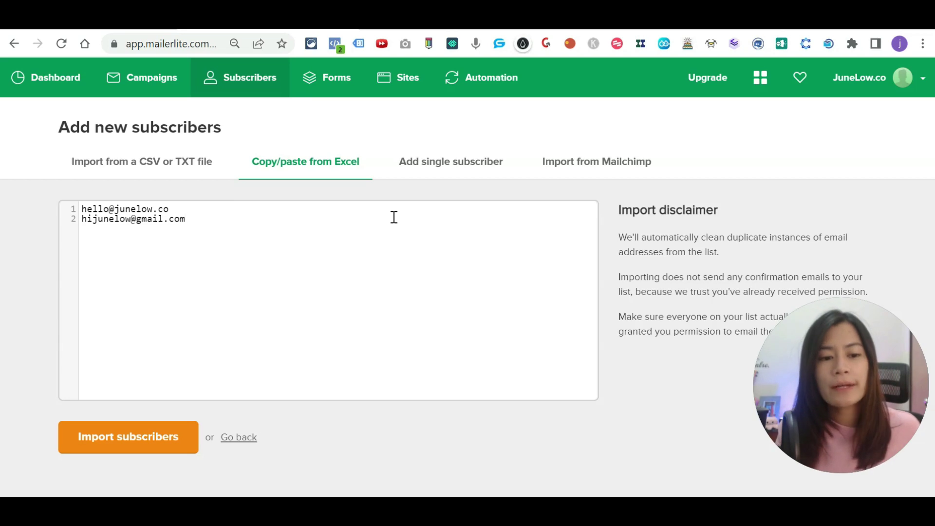
{"action": "key", "text": "Return"}
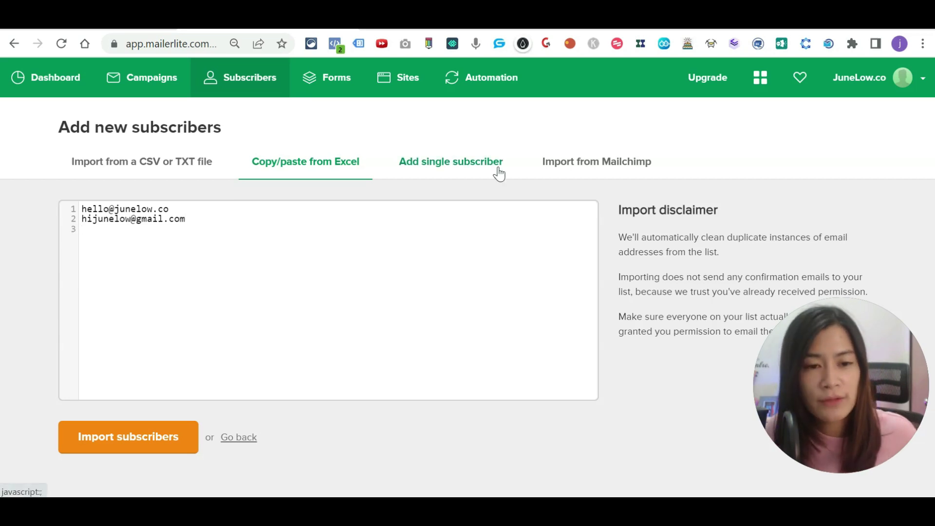
{"action": "left_click", "coordinate": [124, 455]}
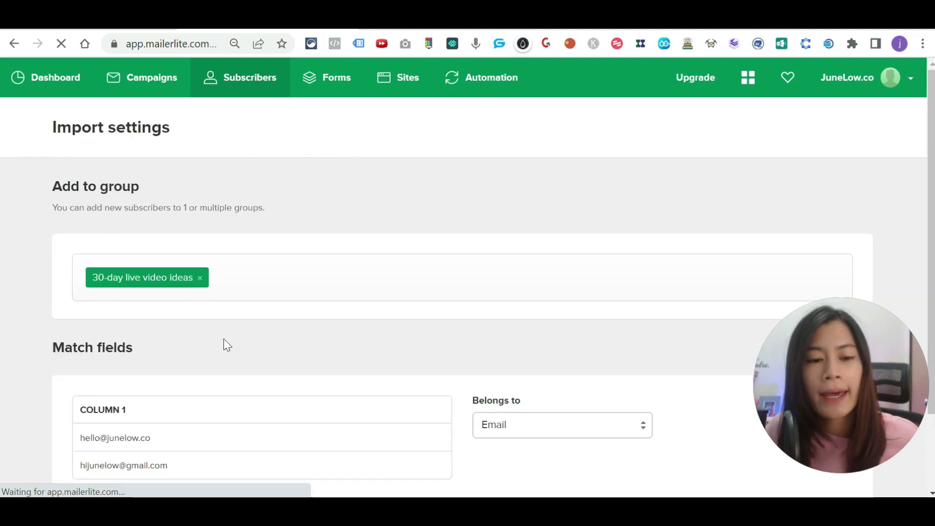
Step: Finish adding the two subscribers to the group, then go to Campaigns
{"action": "scroll", "coordinate": [223, 345], "scroll_direction": "down", "scroll_amount": 2}
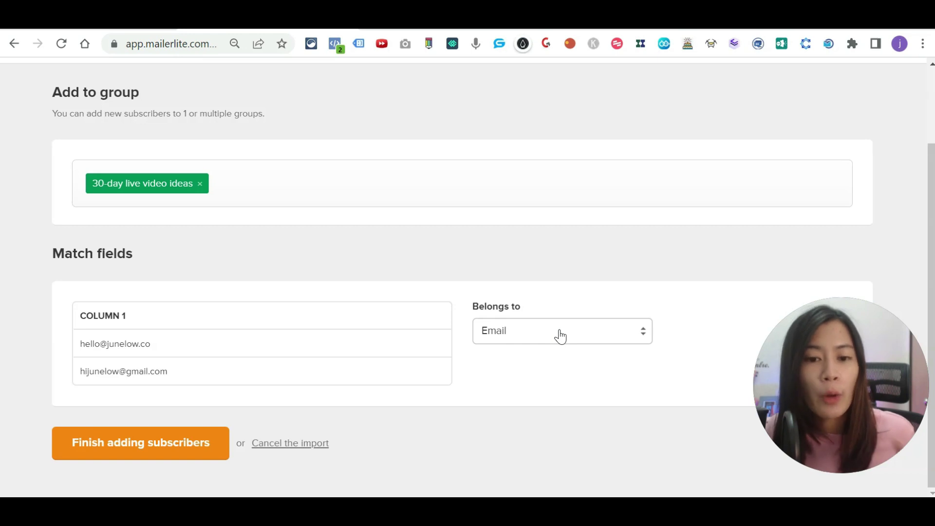
{"action": "left_click", "coordinate": [142, 453]}
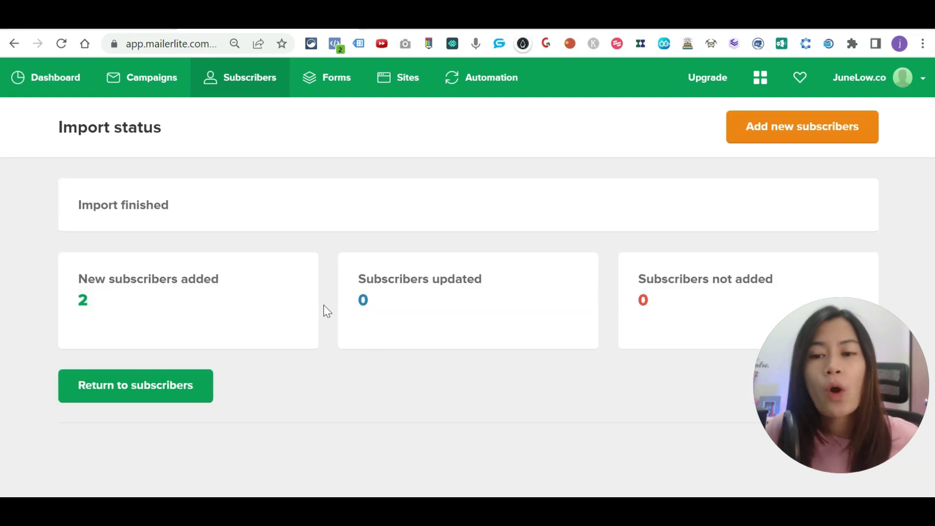
{"action": "left_click", "coordinate": [134, 83]}
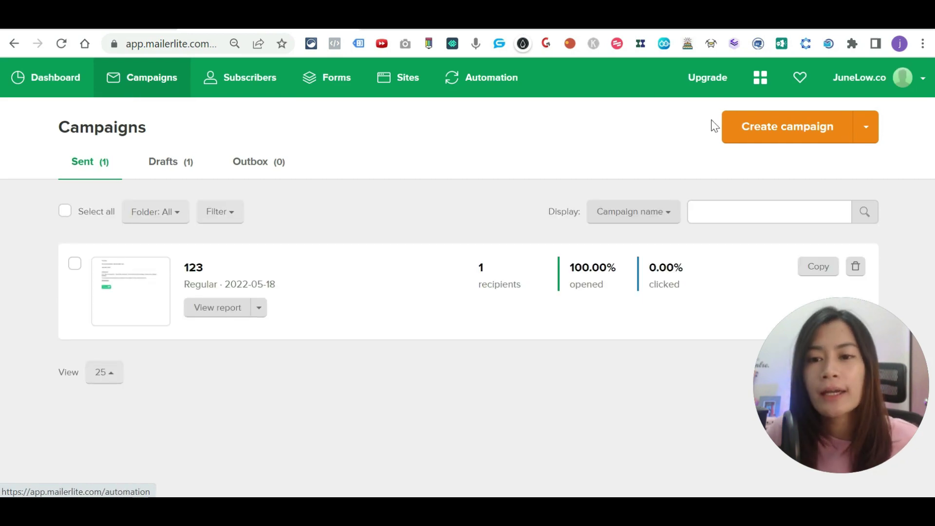
Step: Create a new campaign named 'testing by Junelow.co'
{"action": "left_click", "coordinate": [783, 141]}
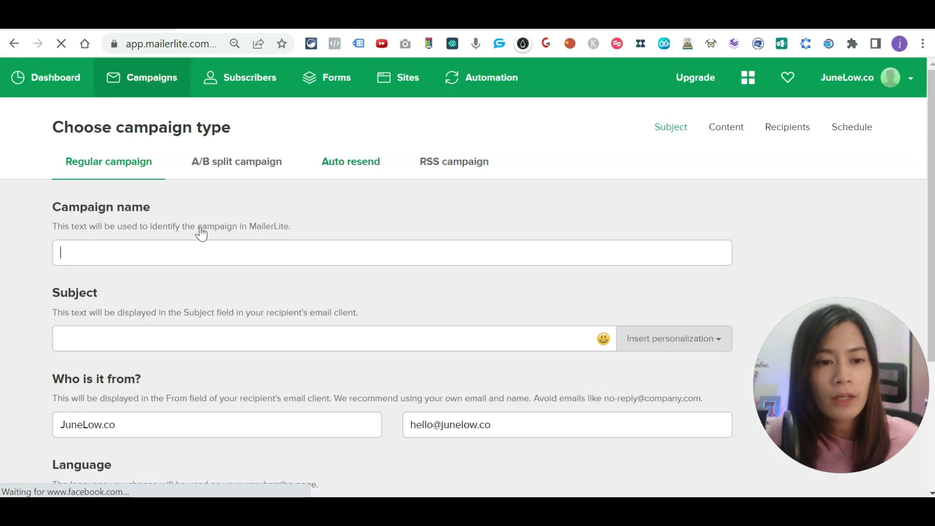
{"action": "left_click", "coordinate": [168, 258]}
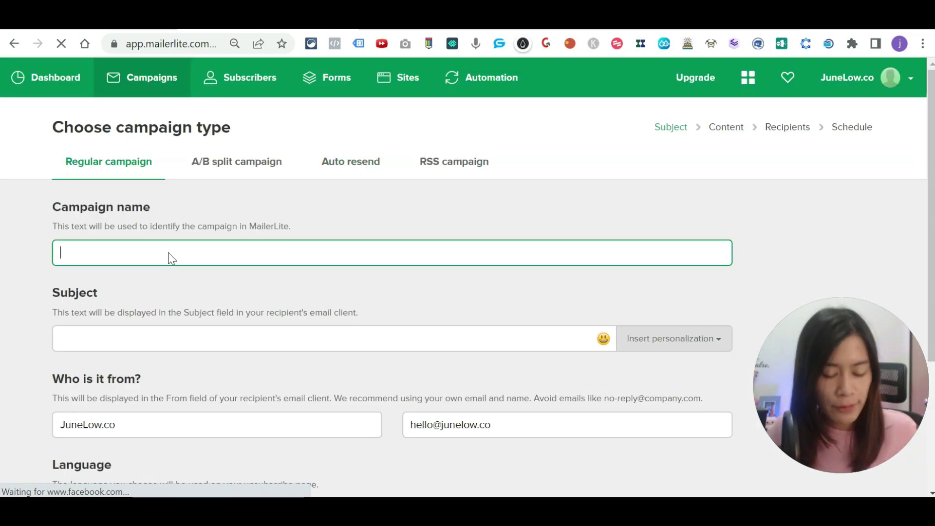
{"action": "type", "text": "t"}
{"action": "key", "text": "BackSpace"}
{"action": "type", "text": "te"}
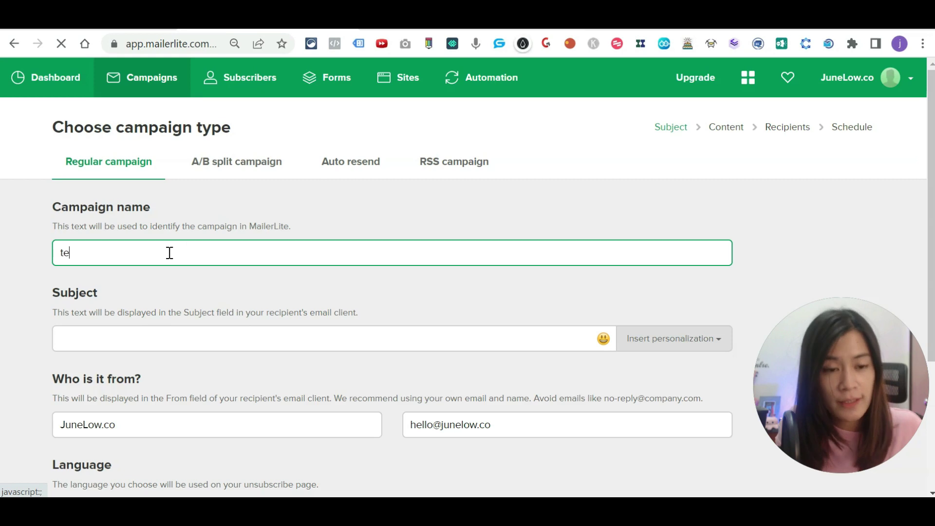
{"action": "type", "text": "sting by Jun"}
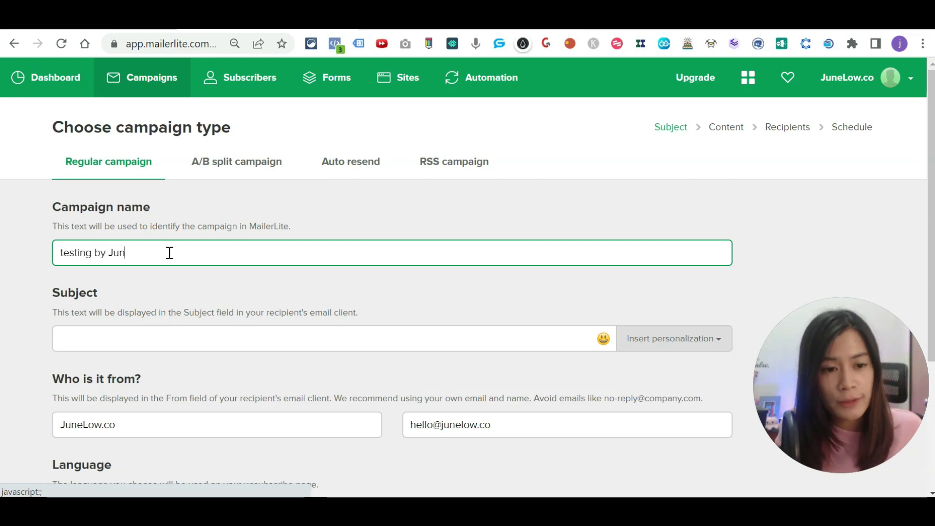
{"action": "type", "text": "elow.co"}
Step: Set the subject to 'Top 30 Video Ideas for you' with a blowing-kiss emoji
{"action": "left_click", "coordinate": [145, 328]}
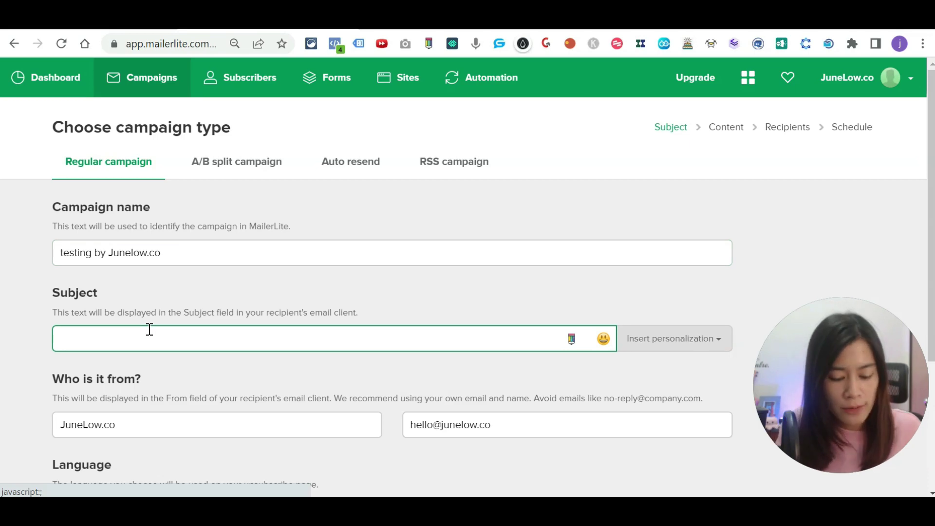
{"action": "type", "text": "Top 30 "}
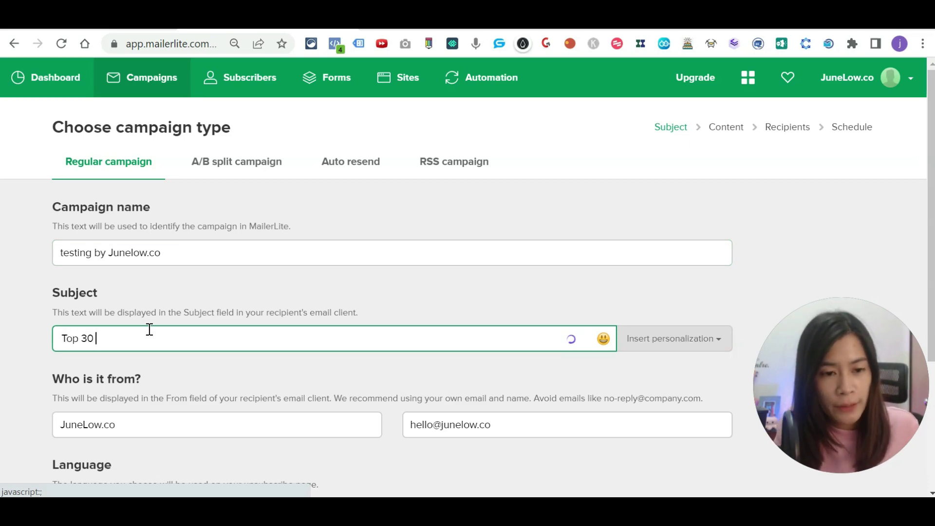
{"action": "type", "text": "Video "}
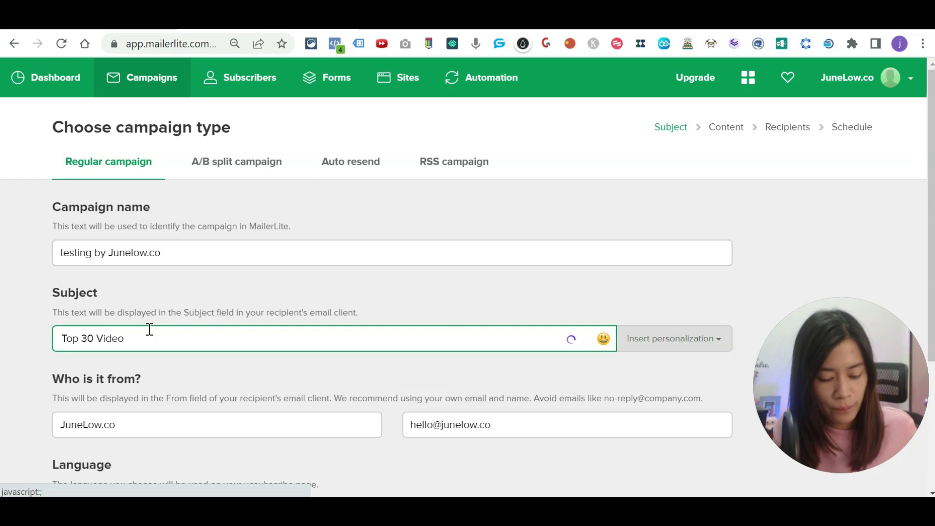
{"action": "type", "text": "Idas to"}
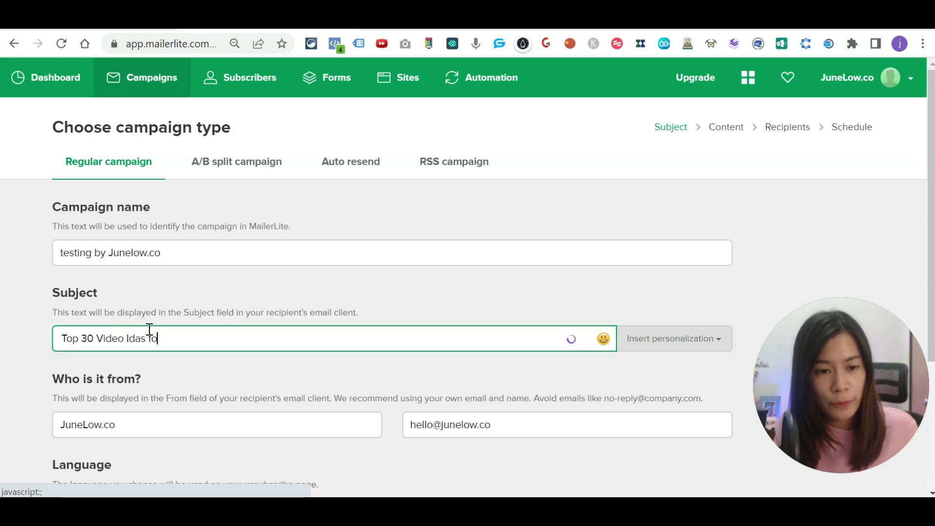
{"action": "key", "text": "BackSpace"}
{"action": "key", "text": "BackSpace"}
{"action": "type", "text": "eas for"}
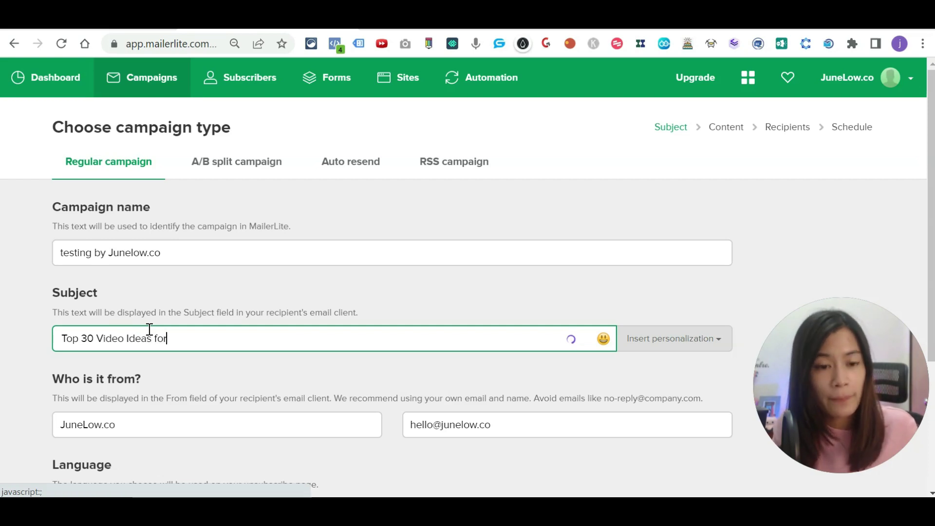
{"action": "type", "text": " you"}
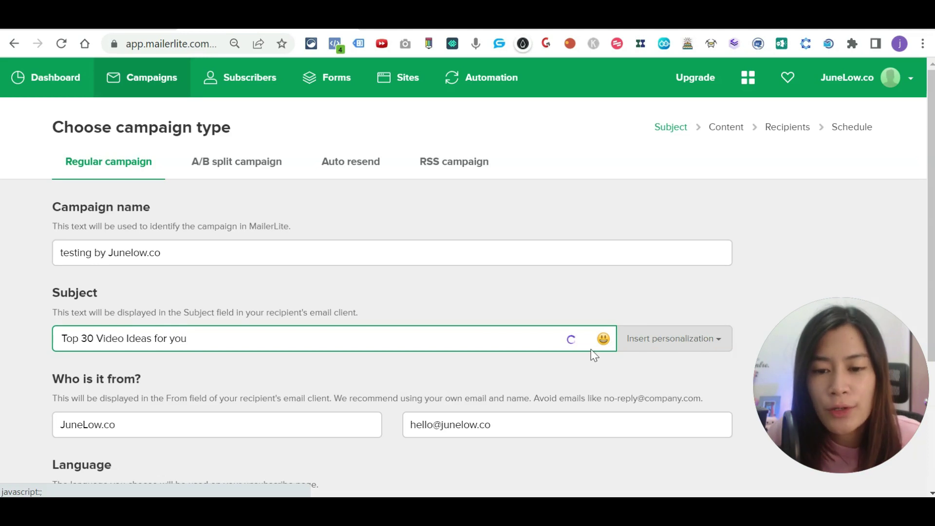
{"action": "left_click", "coordinate": [601, 341]}
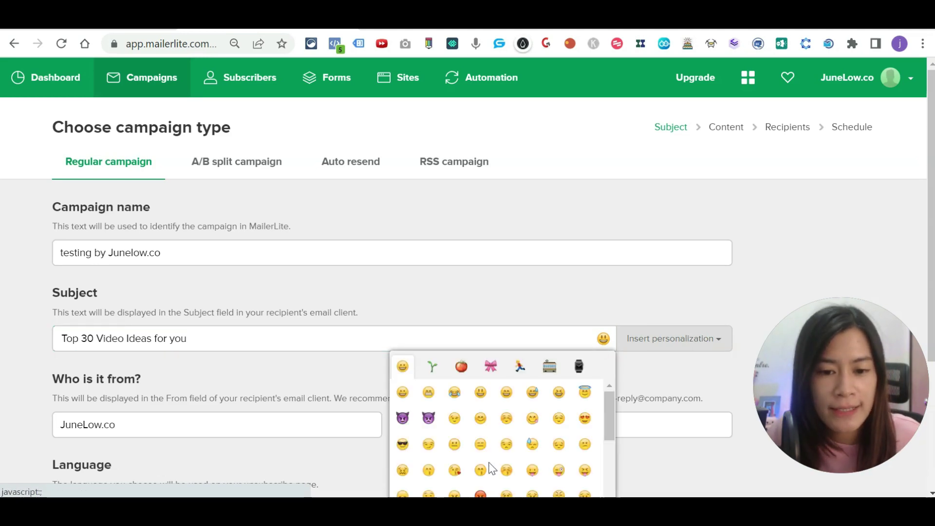
{"action": "scroll", "coordinate": [482, 463], "scroll_direction": "down", "scroll_amount": 3}
{"action": "left_click", "coordinate": [454, 397]}
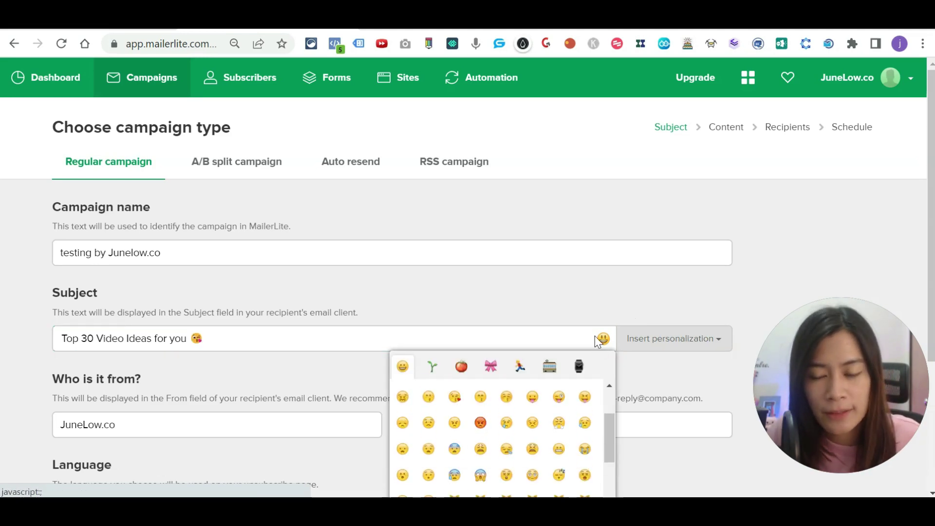
Step: Check the sender name and e-mail, then continue to the content step
{"action": "left_click", "coordinate": [215, 422]}
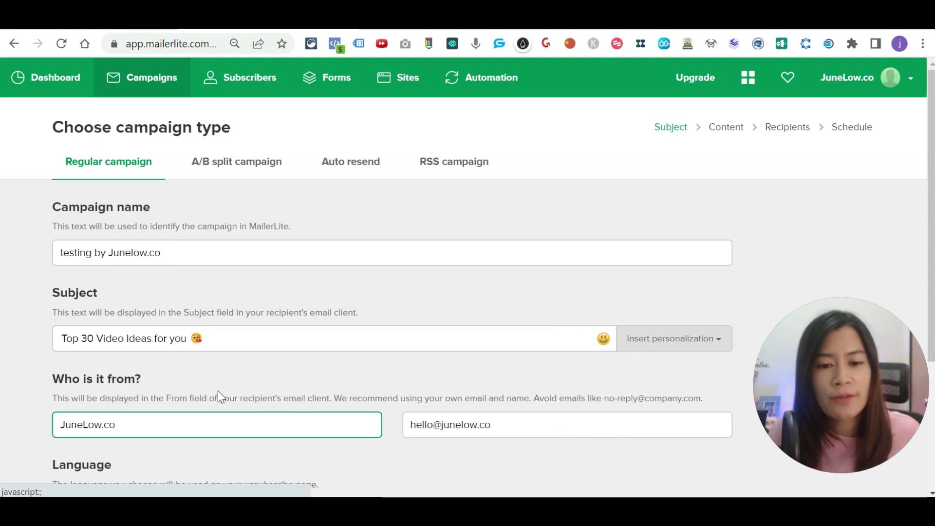
{"action": "scroll", "coordinate": [218, 391], "scroll_direction": "down", "scroll_amount": 1}
{"action": "left_click", "coordinate": [511, 345]}
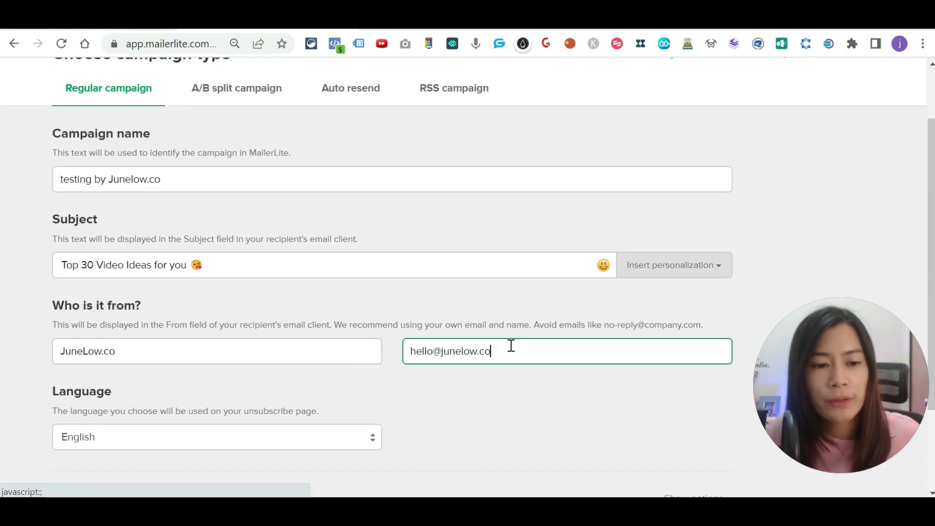
{"action": "scroll", "coordinate": [309, 367], "scroll_direction": "down", "scroll_amount": 2}
{"action": "left_click", "coordinate": [154, 457]}
{"action": "left_click", "coordinate": [151, 441]}
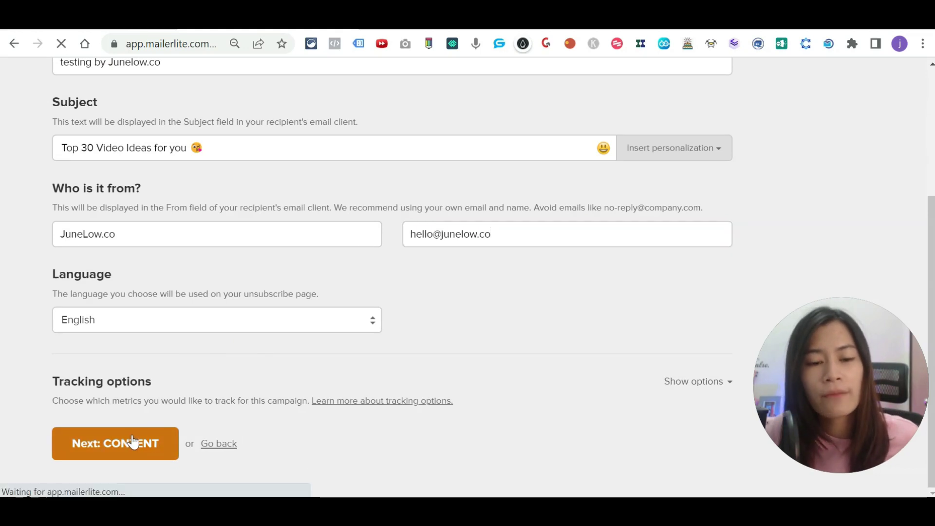
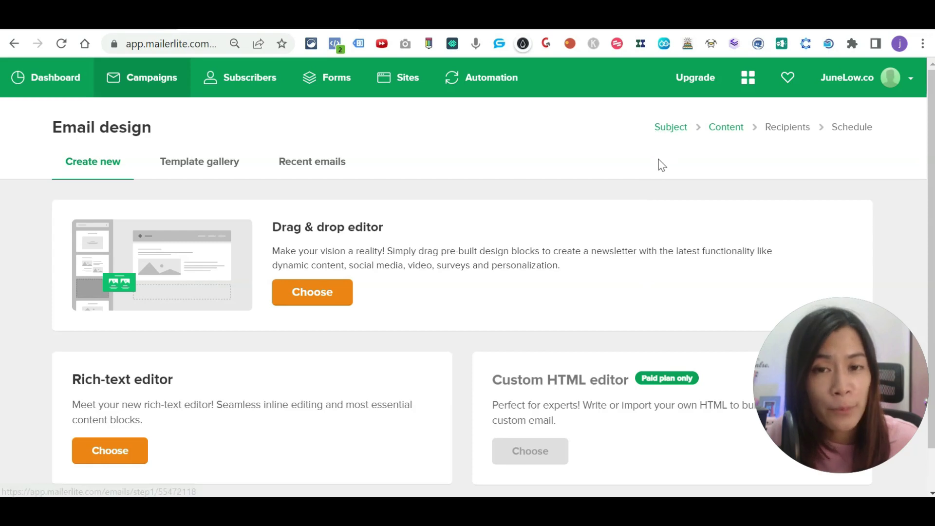
{"action": "right_click", "coordinate": [701, 82]}
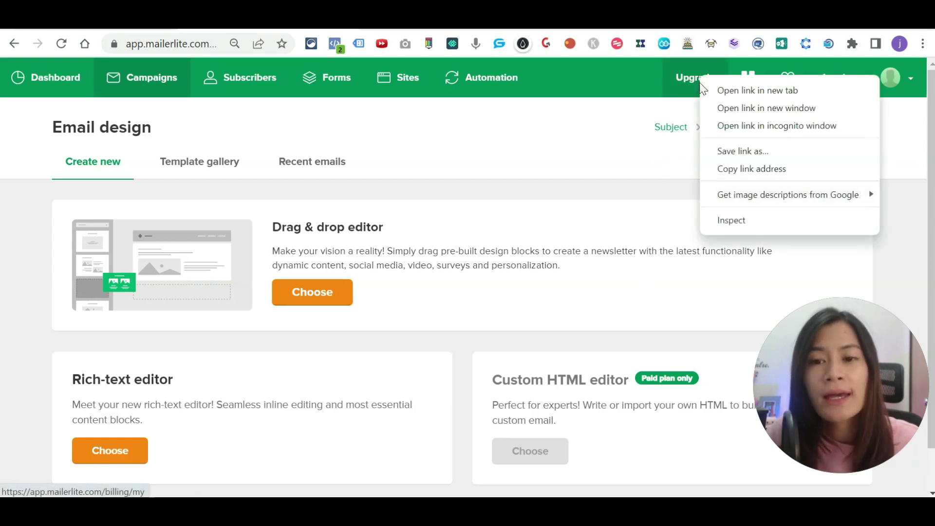
{"action": "left_click", "coordinate": [708, 90]}
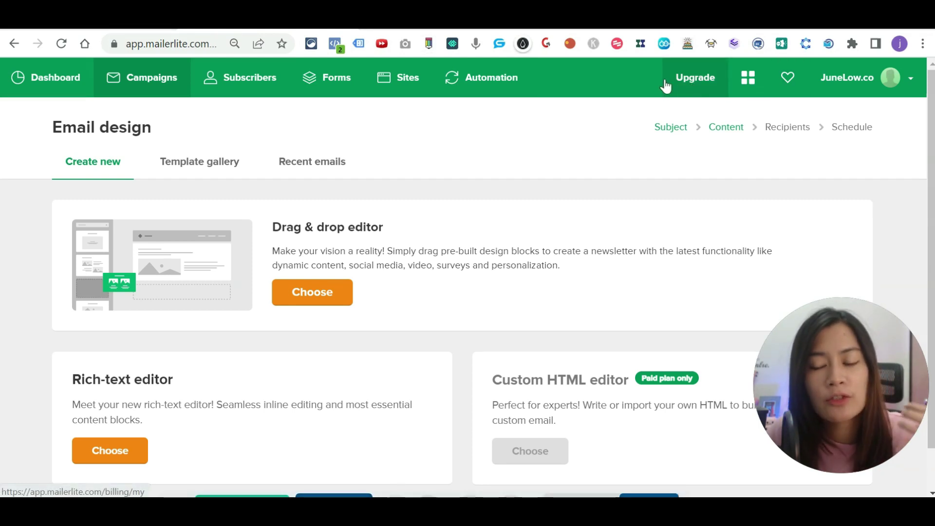
{"action": "left_click", "coordinate": [681, 81]}
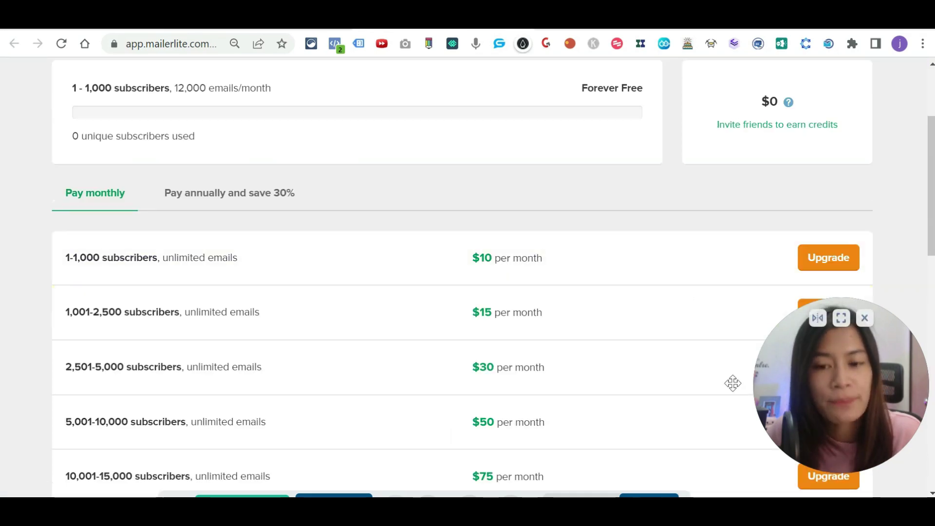
{"action": "left_click_drag", "start_coordinate": [733, 383], "coordinate": [710, 388]}
{"action": "scroll", "coordinate": [545, 310], "scroll_direction": "down", "scroll_amount": 2}
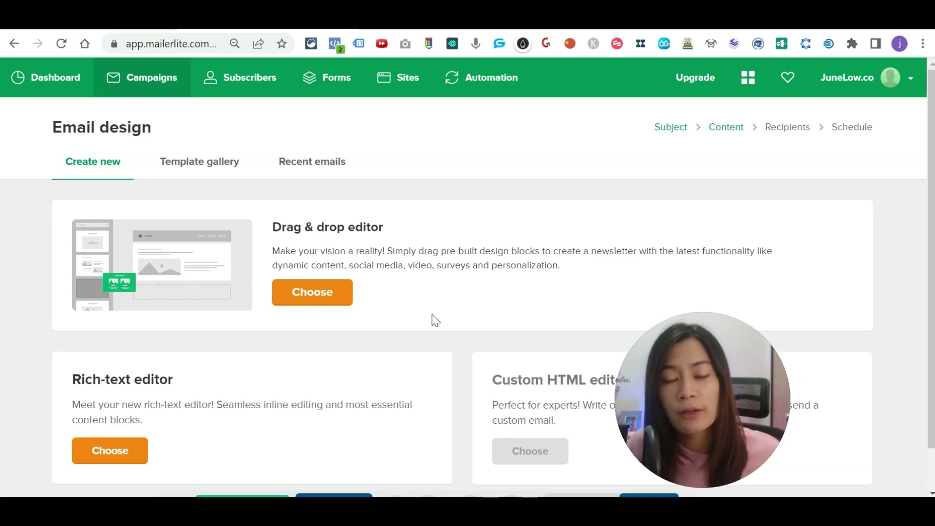
Step: Start the drag & drop editor with the airmail template, showing the 'A catchy header comes right here' starter
{"action": "scroll", "coordinate": [434, 319], "scroll_direction": "down", "scroll_amount": 1}
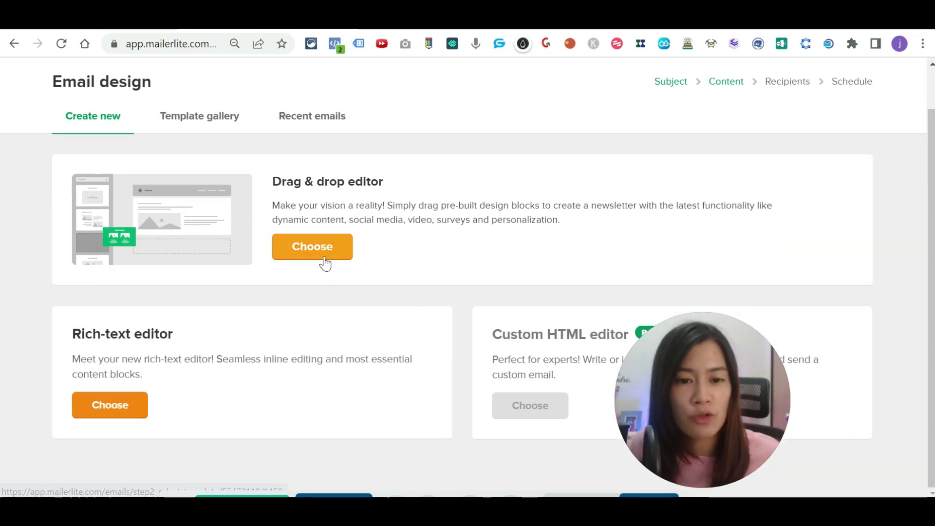
{"action": "left_click", "coordinate": [295, 250]}
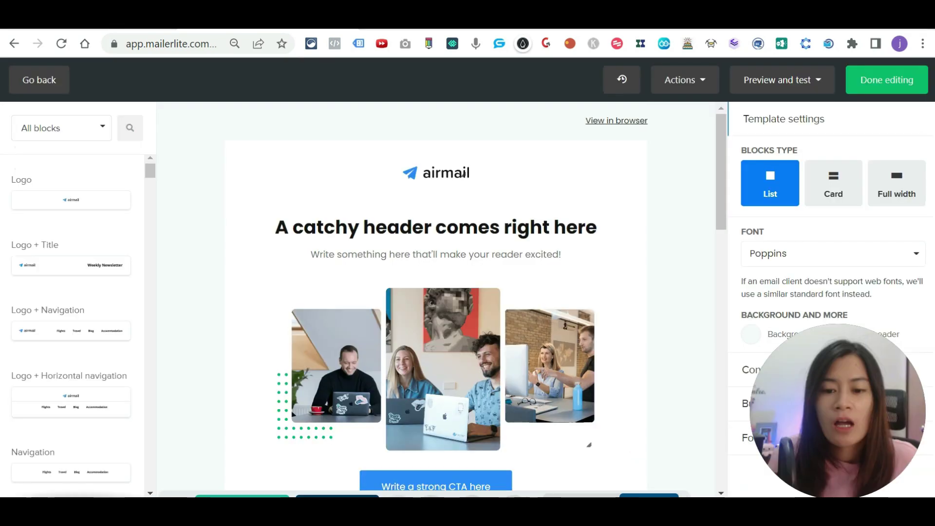
{"action": "mouse_move", "coordinate": [364, 210]}
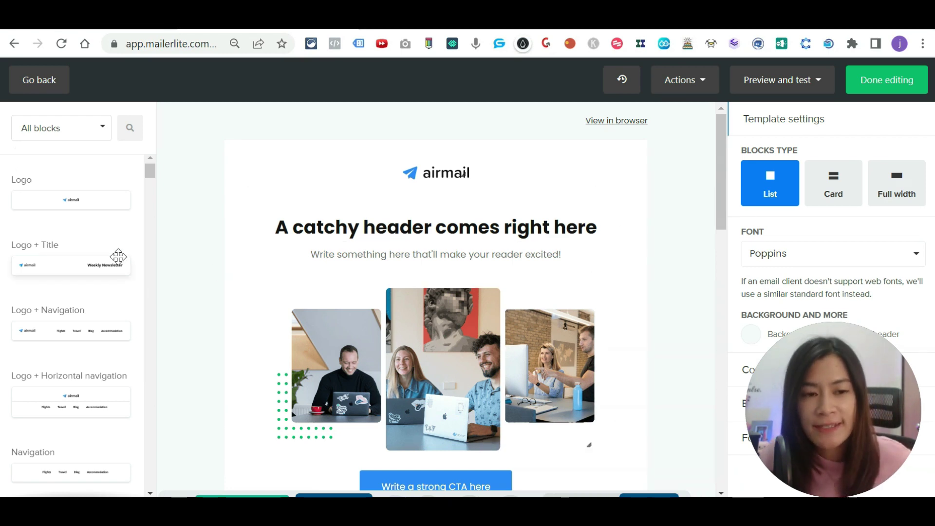
{"action": "mouse_move", "coordinate": [826, 399]}
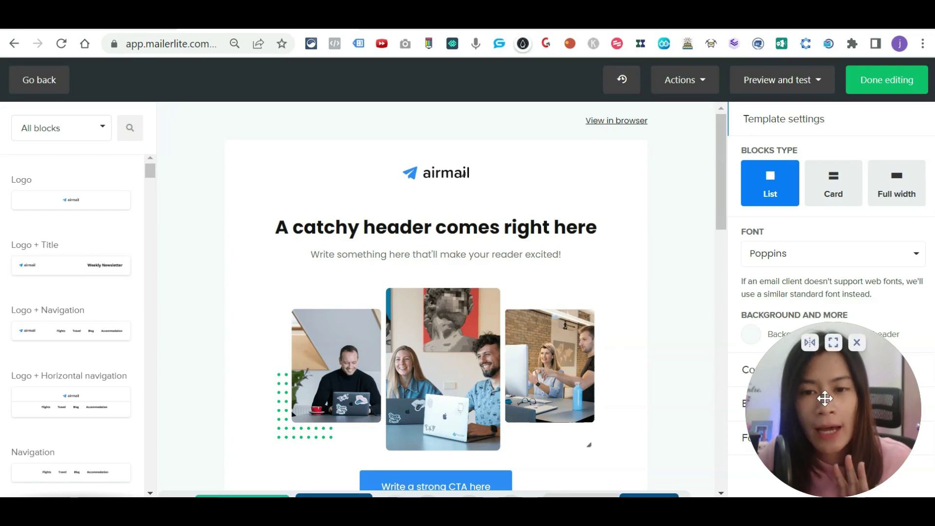
{"action": "left_click_drag", "start_coordinate": [828, 395], "coordinate": [654, 86]}
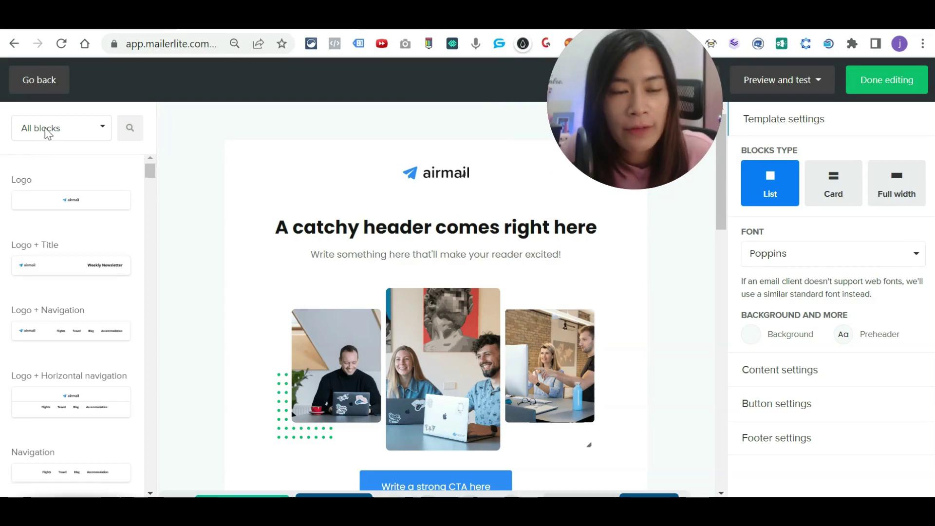
{"action": "left_click_drag", "start_coordinate": [51, 332], "coordinate": [441, 183]}
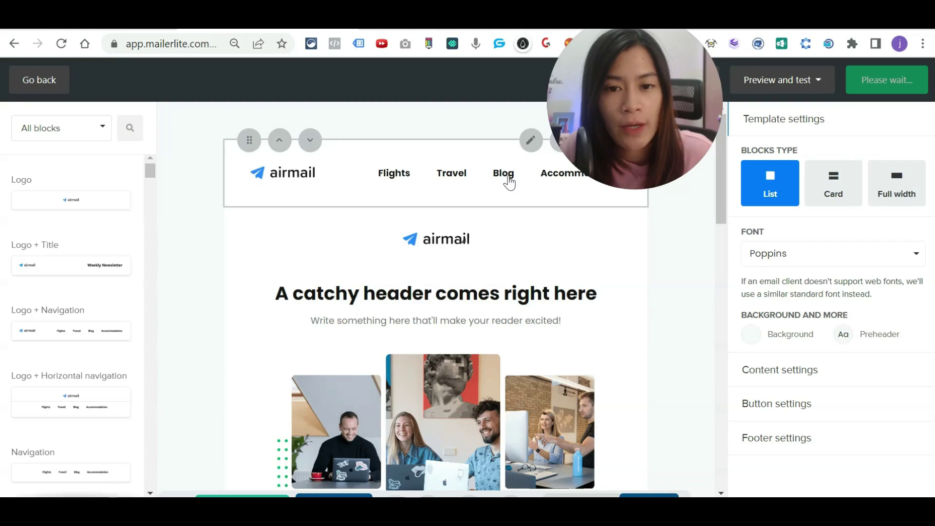
{"action": "left_click_drag", "start_coordinate": [591, 132], "coordinate": [660, 93]}
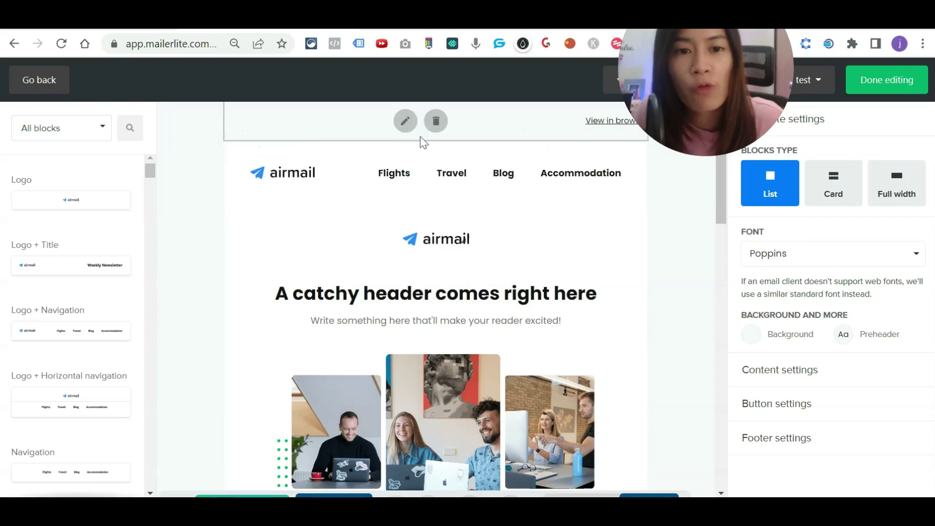
{"action": "left_click", "coordinate": [622, 141]}
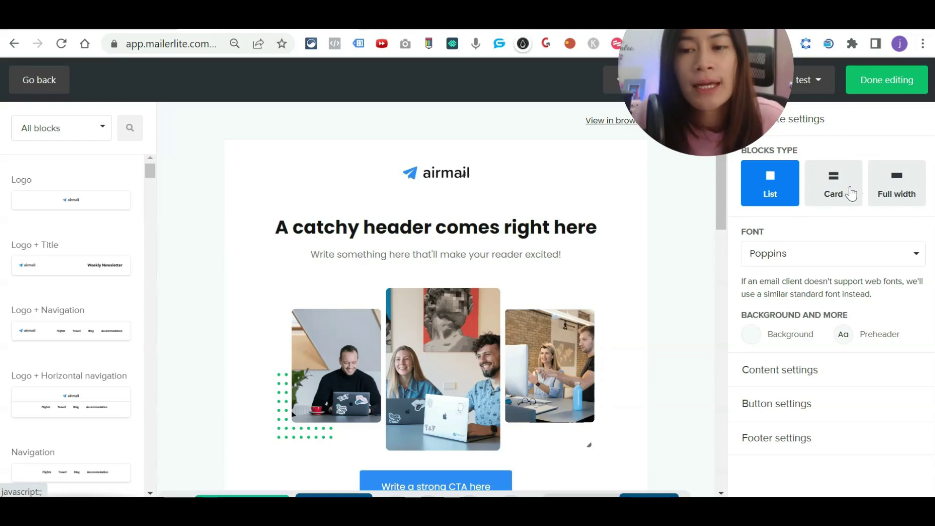
Step: Toggle the blocks layout, then try orange and light blue email backgrounds before choosing very pale blue
{"action": "left_click", "coordinate": [907, 193]}
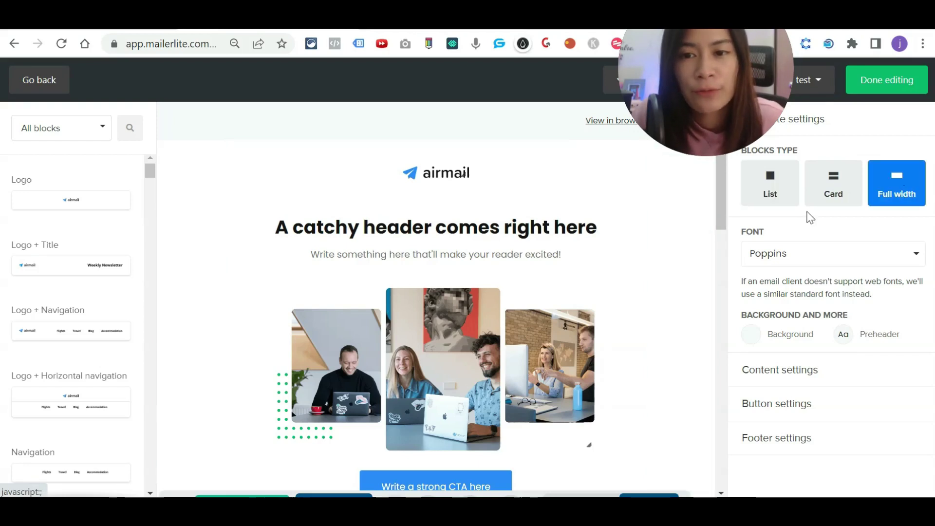
{"action": "left_click", "coordinate": [775, 189]}
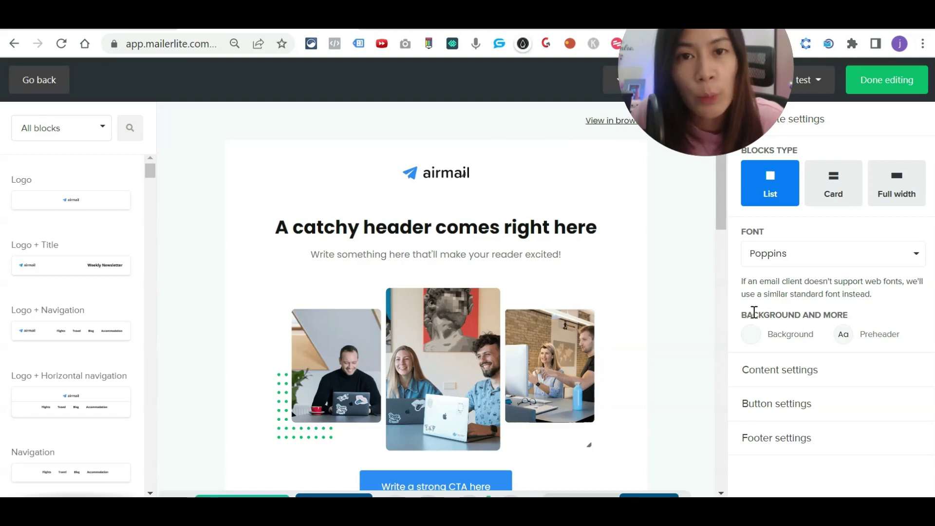
{"action": "left_click", "coordinate": [752, 335]}
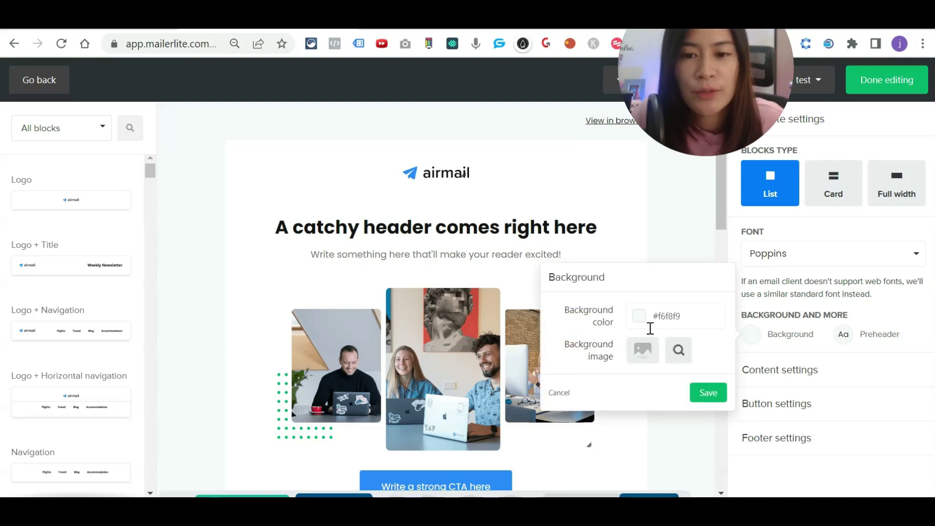
{"action": "left_click", "coordinate": [679, 319]}
{"action": "left_click_drag", "start_coordinate": [689, 320], "coordinate": [660, 317]}
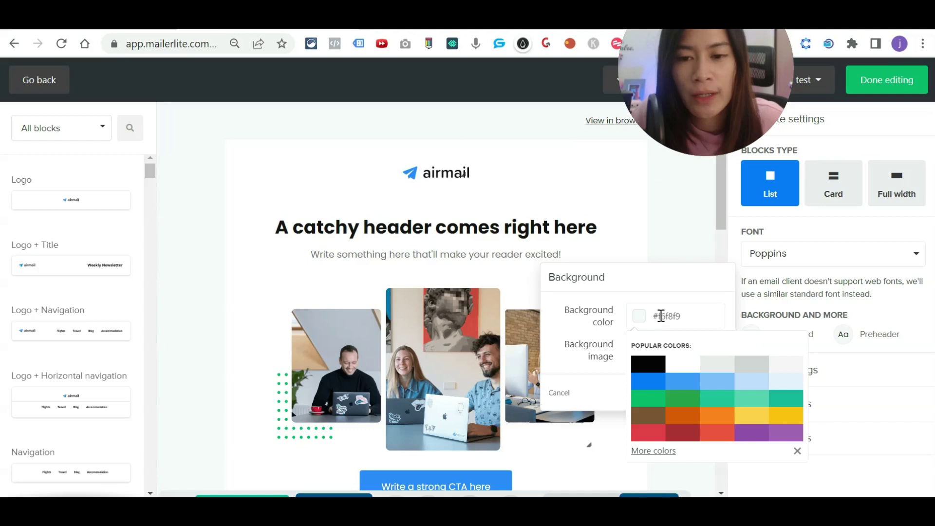
{"action": "left_click", "coordinate": [685, 322]}
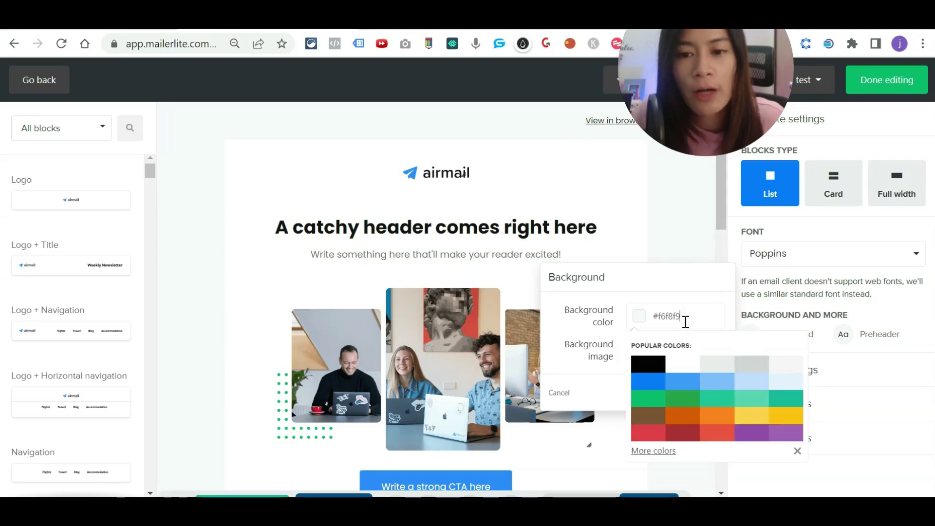
{"action": "left_click", "coordinate": [717, 420]}
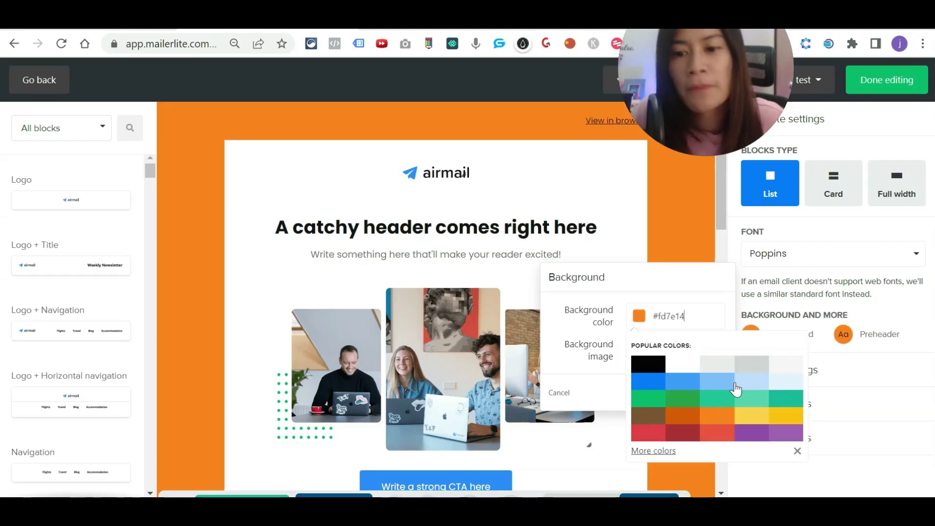
{"action": "left_click", "coordinate": [751, 385]}
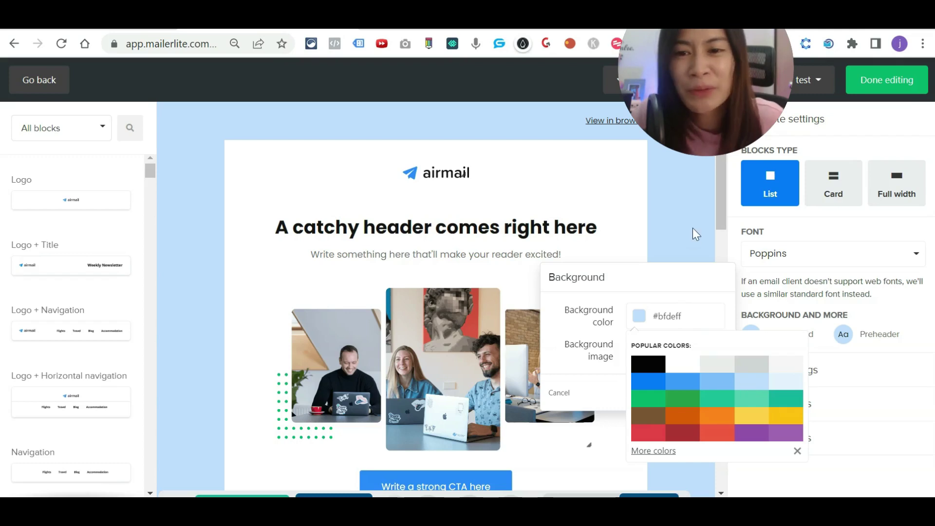
{"action": "left_click", "coordinate": [783, 382]}
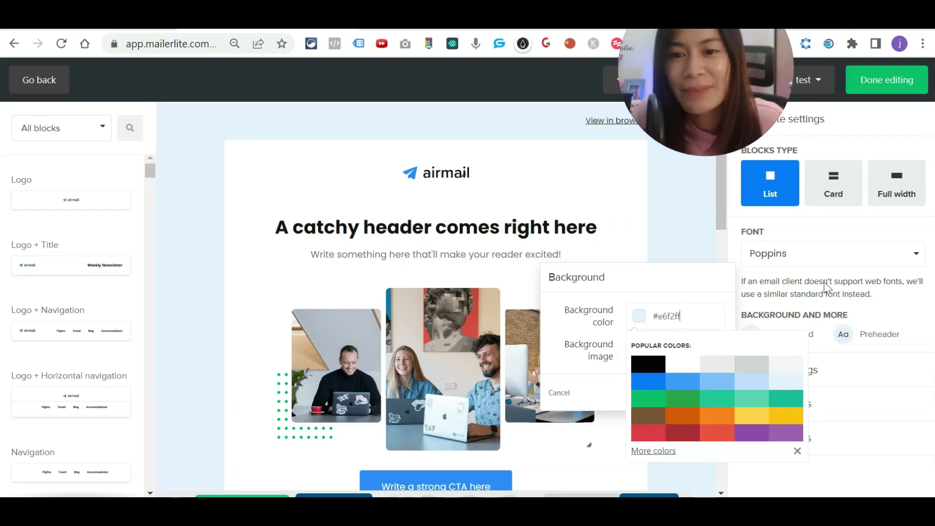
{"action": "left_click", "coordinate": [834, 244]}
Step: Browse the template fonts and the Heading 1 and menu link styles, then expand the button style and design options
{"action": "left_click", "coordinate": [823, 258]}
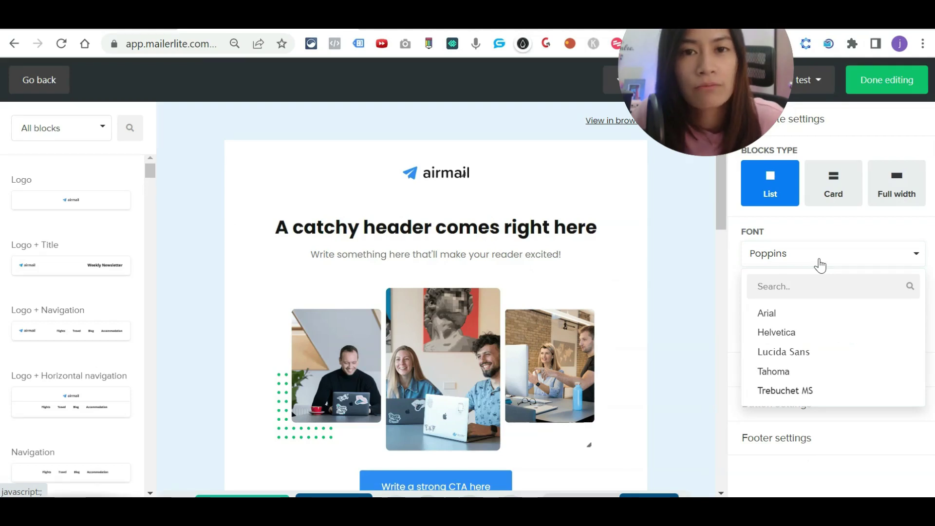
{"action": "left_click", "coordinate": [825, 238]}
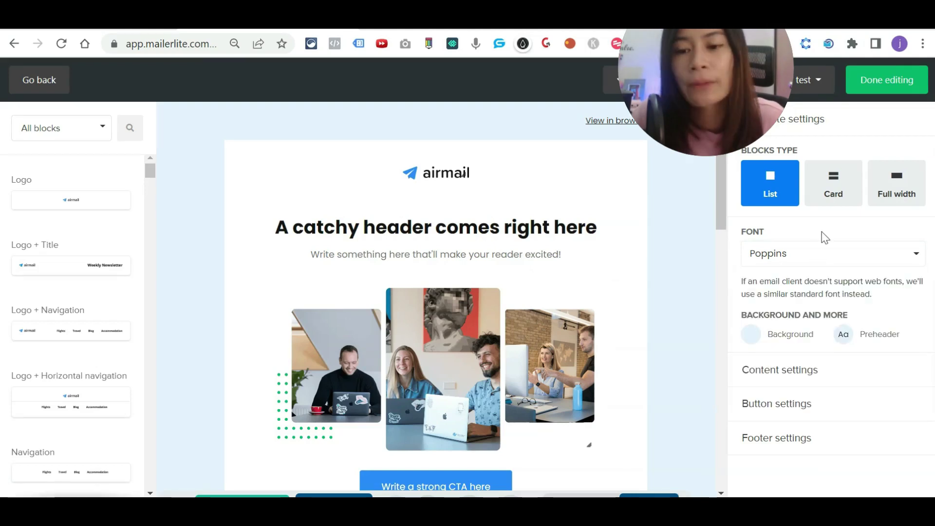
{"action": "left_click", "coordinate": [809, 369]}
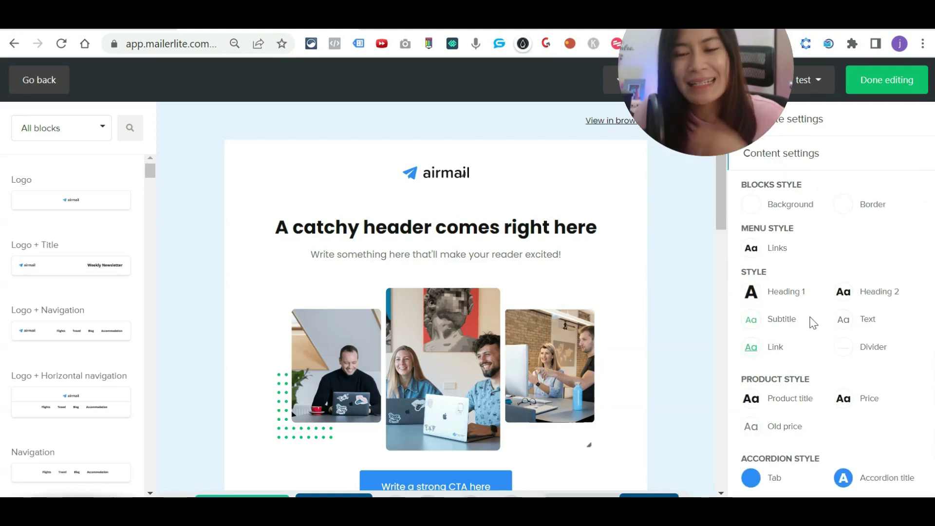
{"action": "left_click", "coordinate": [768, 293]}
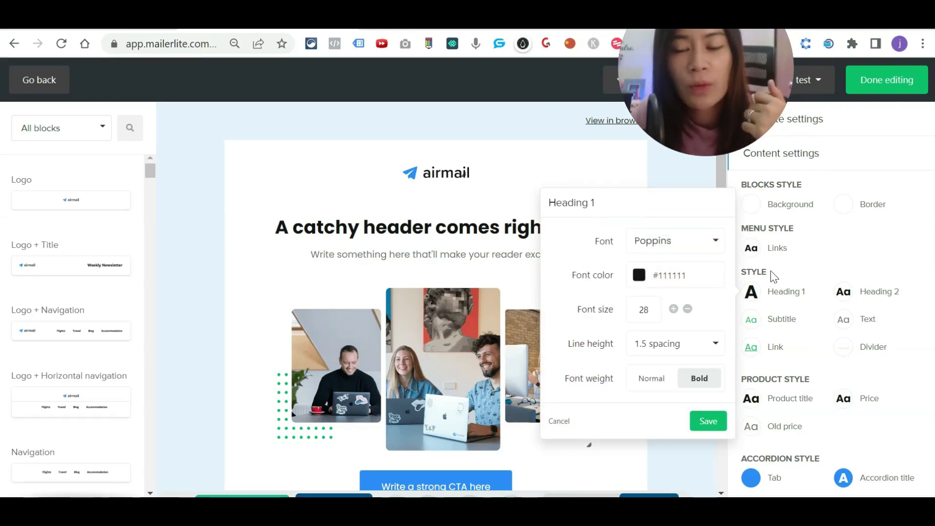
{"action": "left_click", "coordinate": [775, 248]}
{"action": "left_click", "coordinate": [862, 163]}
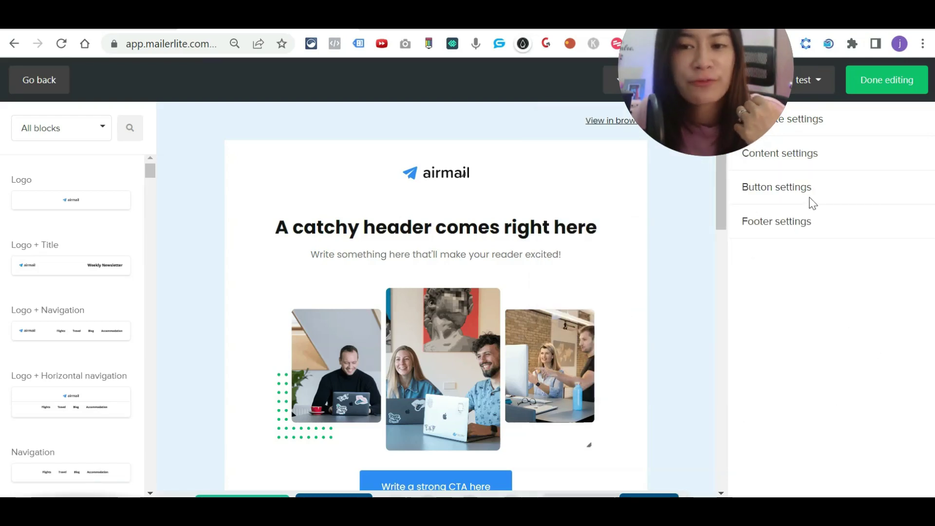
{"action": "left_click", "coordinate": [811, 202]}
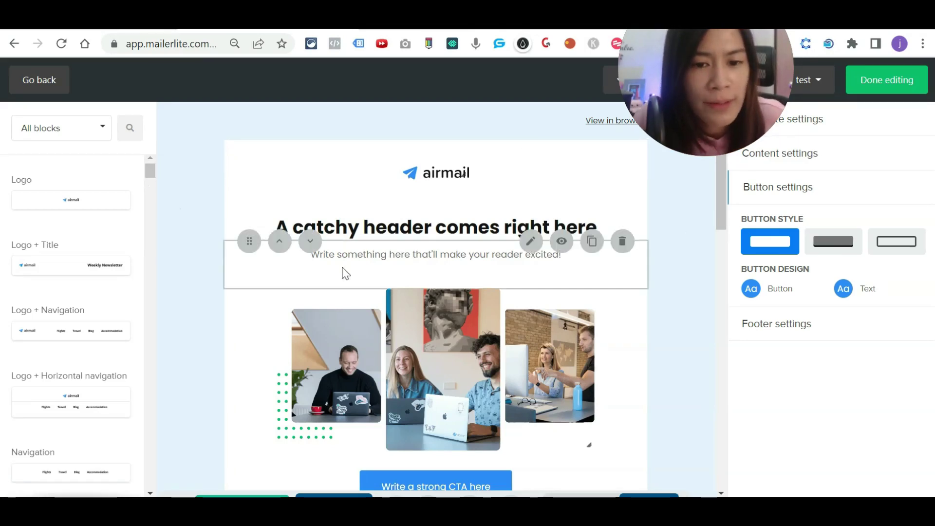
Step: Drag the Logo + Content block into the email just below the template subtext
{"action": "scroll", "coordinate": [443, 317], "scroll_direction": "down", "scroll_amount": 9}
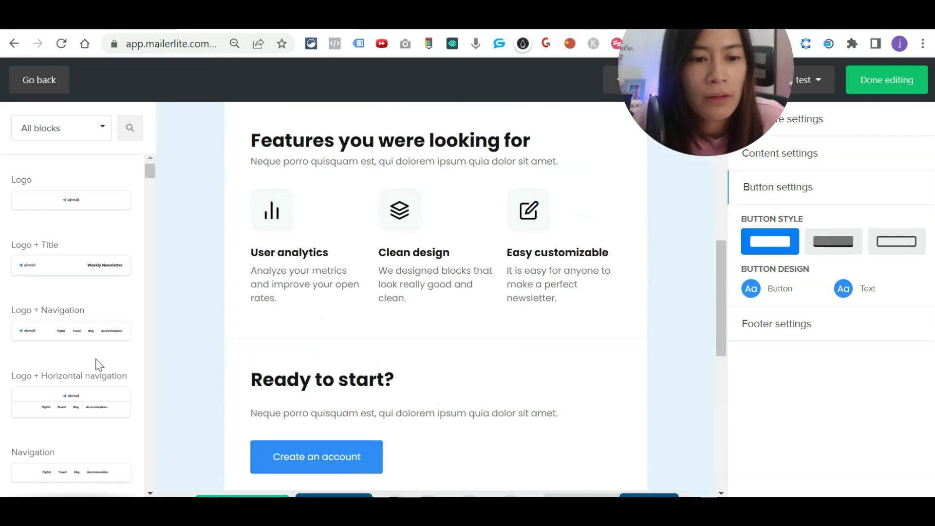
{"action": "scroll", "coordinate": [107, 360], "scroll_direction": "up", "scroll_amount": 5}
{"action": "scroll", "coordinate": [137, 267], "scroll_direction": "down", "scroll_amount": 8}
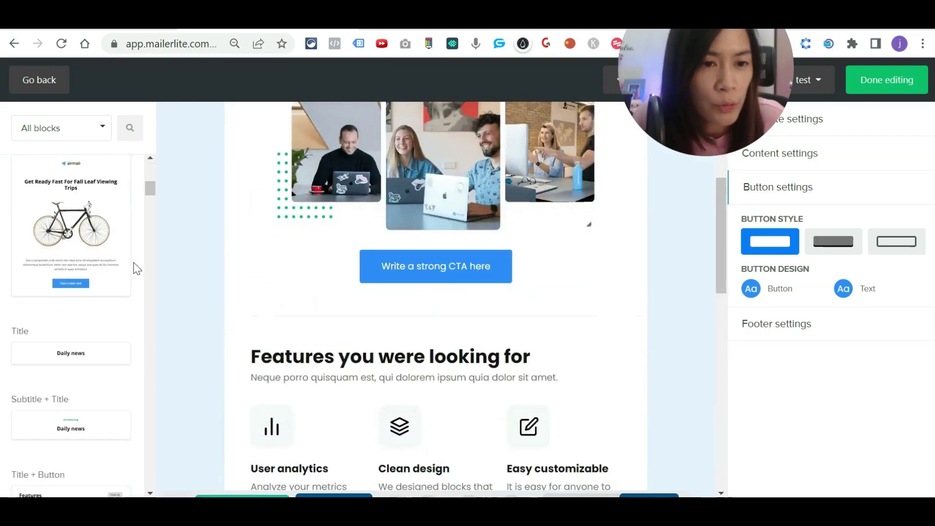
{"action": "scroll", "coordinate": [137, 268], "scroll_direction": "up", "scroll_amount": 8}
{"action": "scroll", "coordinate": [138, 275], "scroll_direction": "down", "scroll_amount": 10}
{"action": "scroll", "coordinate": [137, 278], "scroll_direction": "down", "scroll_amount": 5}
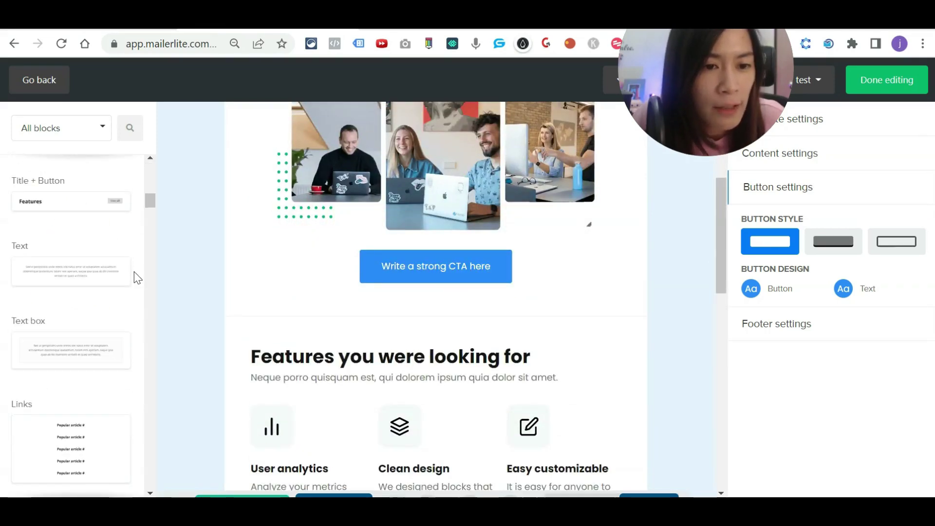
{"action": "scroll", "coordinate": [134, 274], "scroll_direction": "up", "scroll_amount": 6}
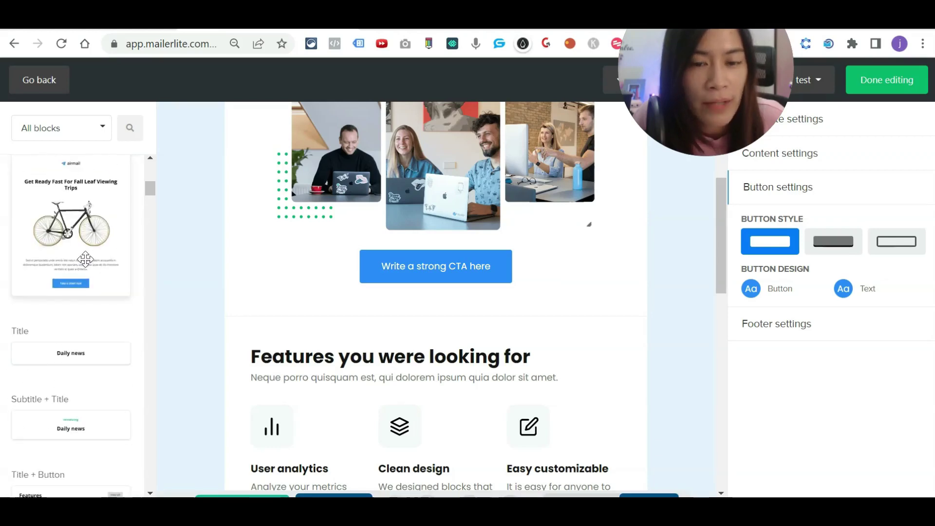
{"action": "scroll", "coordinate": [86, 274], "scroll_direction": "up", "scroll_amount": 2}
{"action": "scroll", "coordinate": [465, 322], "scroll_direction": "up", "scroll_amount": 5}
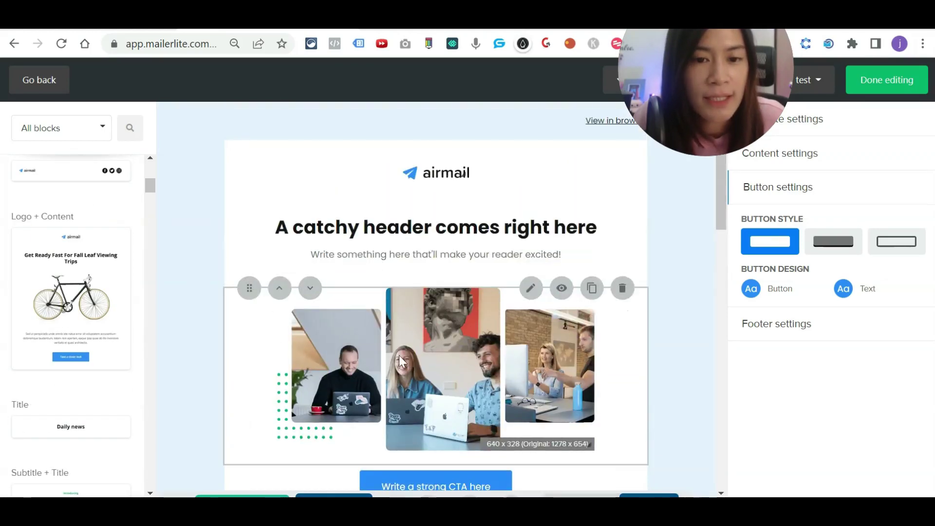
{"action": "scroll", "coordinate": [422, 443], "scroll_direction": "down", "scroll_amount": 2}
{"action": "left_click_drag", "start_coordinate": [80, 297], "coordinate": [474, 253]}
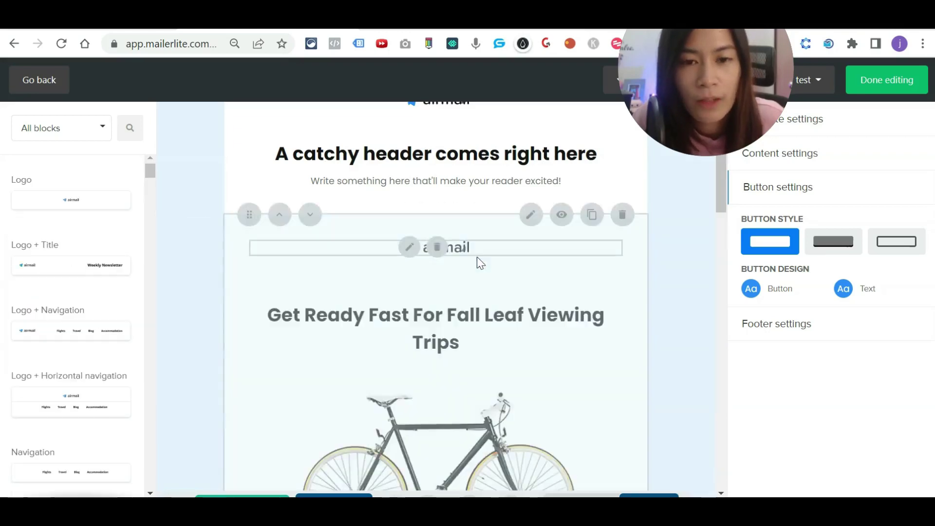
{"action": "scroll", "coordinate": [510, 284], "scroll_direction": "down", "scroll_amount": 2}
{"action": "scroll", "coordinate": [428, 211], "scroll_direction": "up", "scroll_amount": 1}
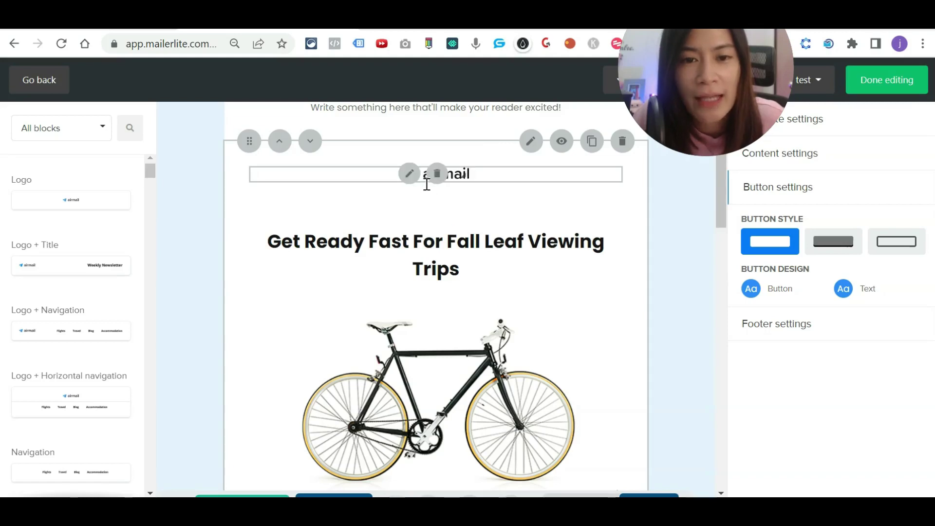
Step: Hide the new block's logo, then make it visible again
{"action": "left_click", "coordinate": [437, 172]}
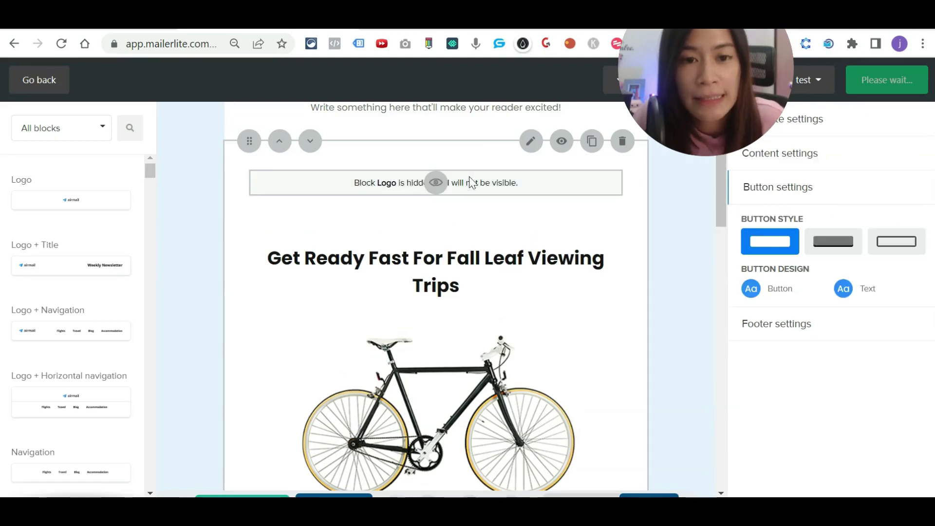
{"action": "left_click", "coordinate": [437, 182]}
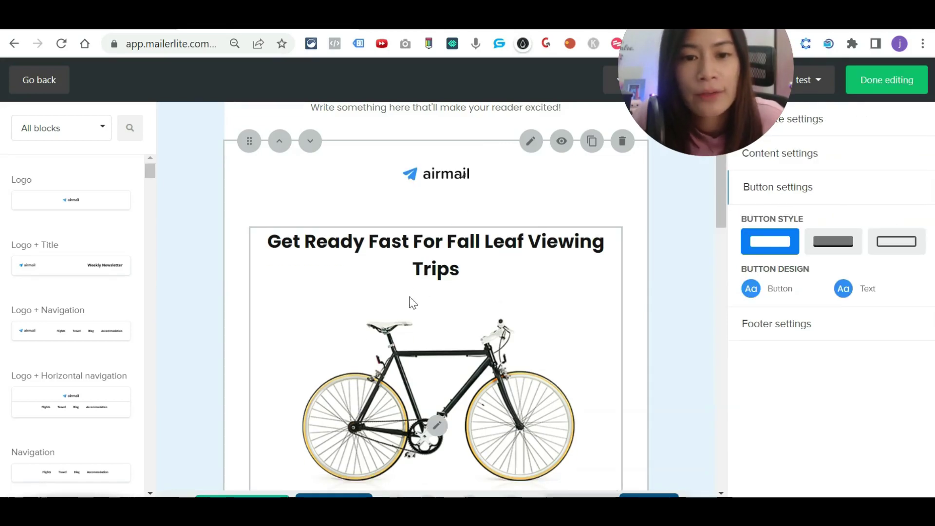
{"action": "scroll", "coordinate": [414, 302], "scroll_direction": "down", "scroll_amount": 2}
Step: Open the bike block's content panel and browse File manager without replacing the bicycle photo
{"action": "left_click", "coordinate": [479, 303]}
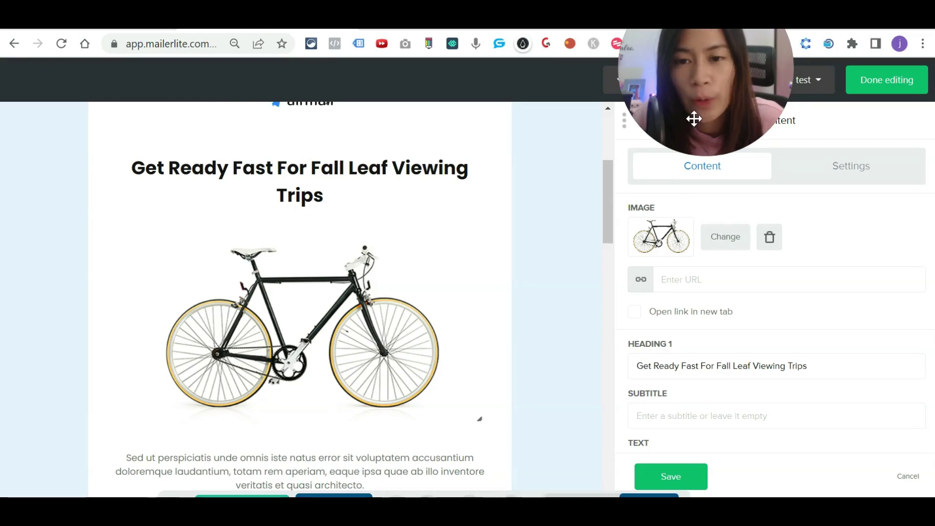
{"action": "left_click_drag", "start_coordinate": [694, 119], "coordinate": [713, 130]}
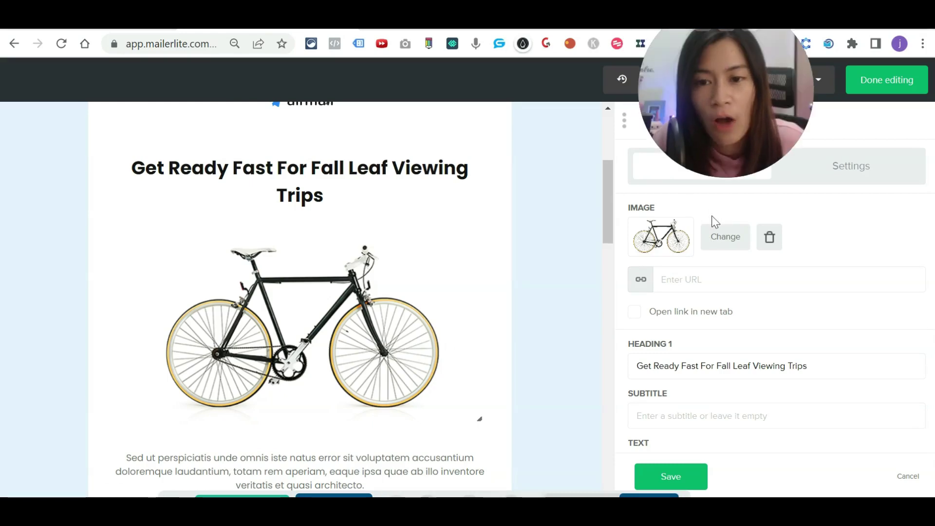
{"action": "left_click", "coordinate": [726, 238]}
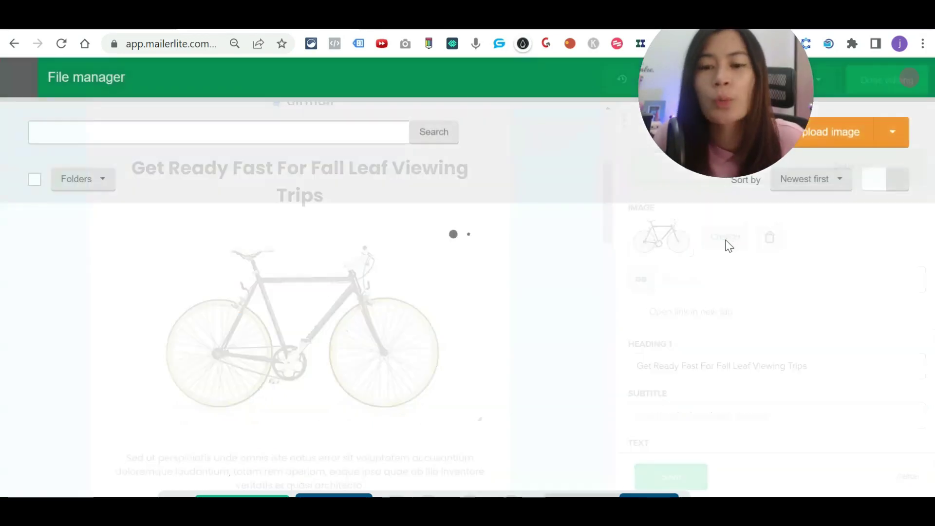
{"action": "left_click_drag", "start_coordinate": [751, 111], "coordinate": [714, 66]}
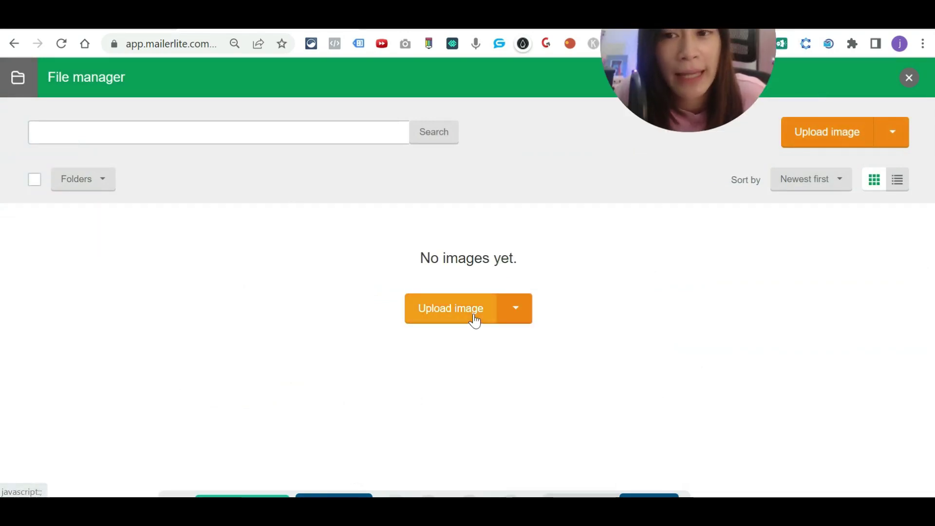
{"action": "left_click", "coordinate": [909, 78]}
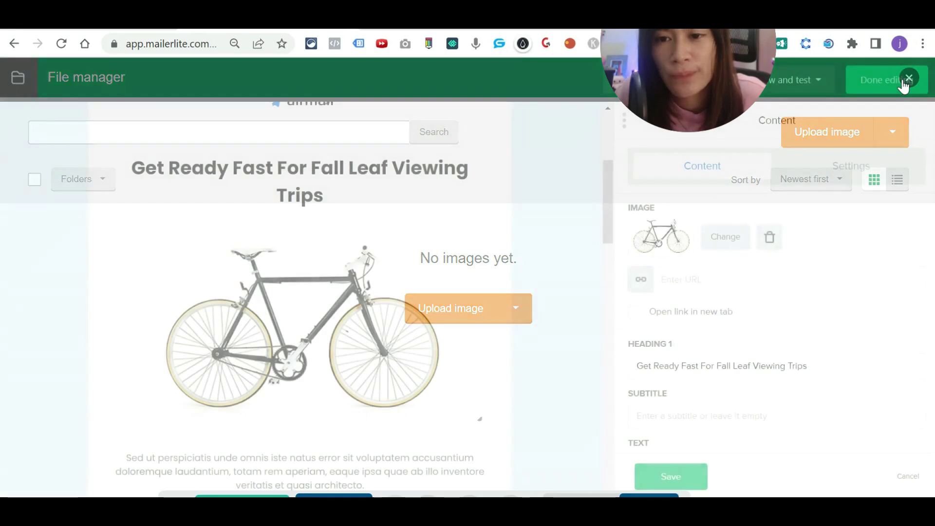
{"action": "scroll", "coordinate": [394, 419], "scroll_direction": "down", "scroll_amount": 2}
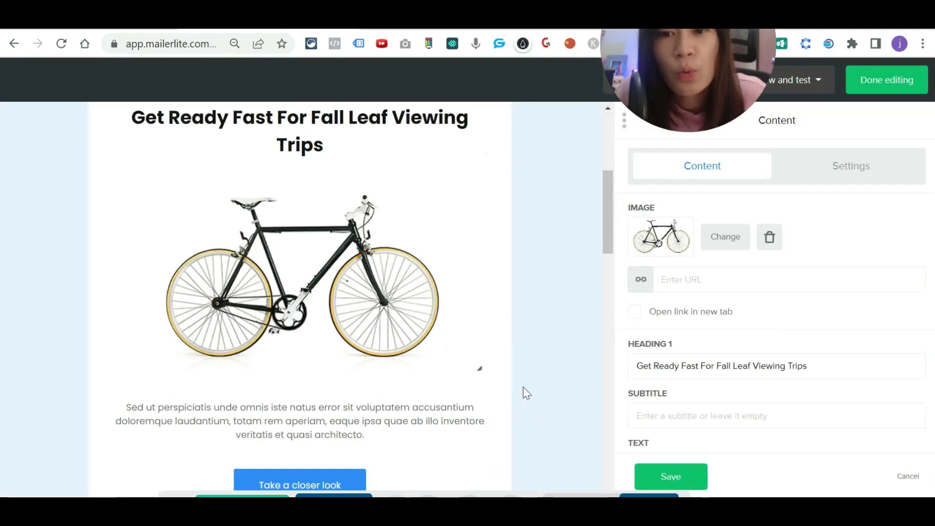
Step: Replace the bike block's placeholder paragraph with the sentence 'Change the text'
{"action": "triple_click", "coordinate": [306, 392]}
{"action": "scroll", "coordinate": [380, 386], "scroll_direction": "down", "scroll_amount": 2}
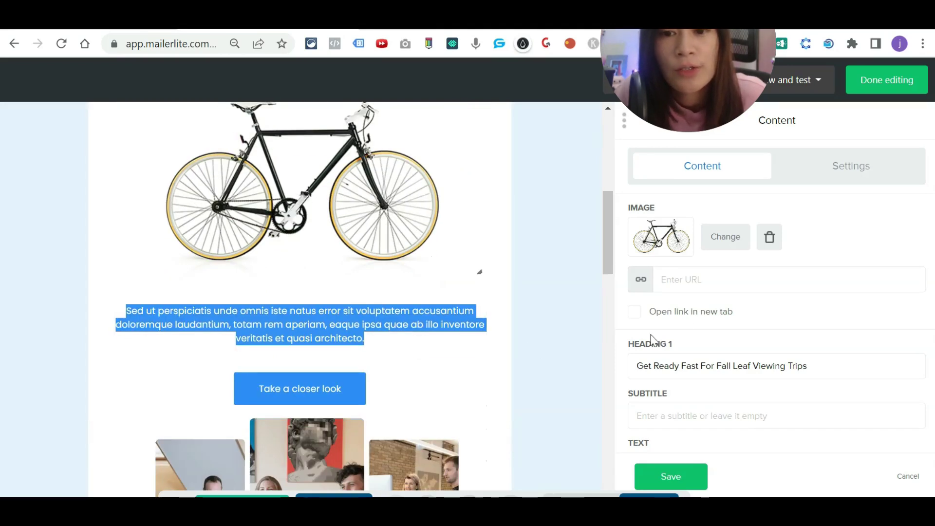
{"action": "left_click", "coordinate": [688, 476]}
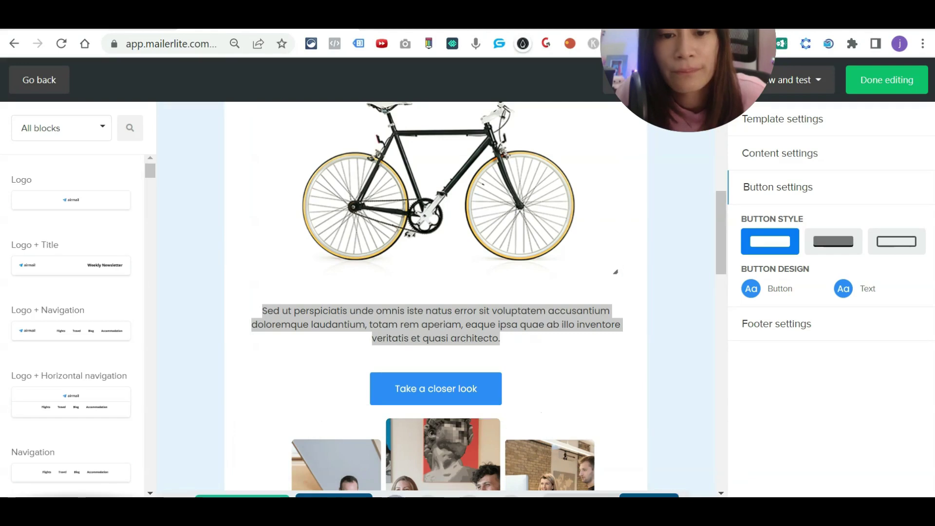
{"action": "left_click", "coordinate": [425, 243]}
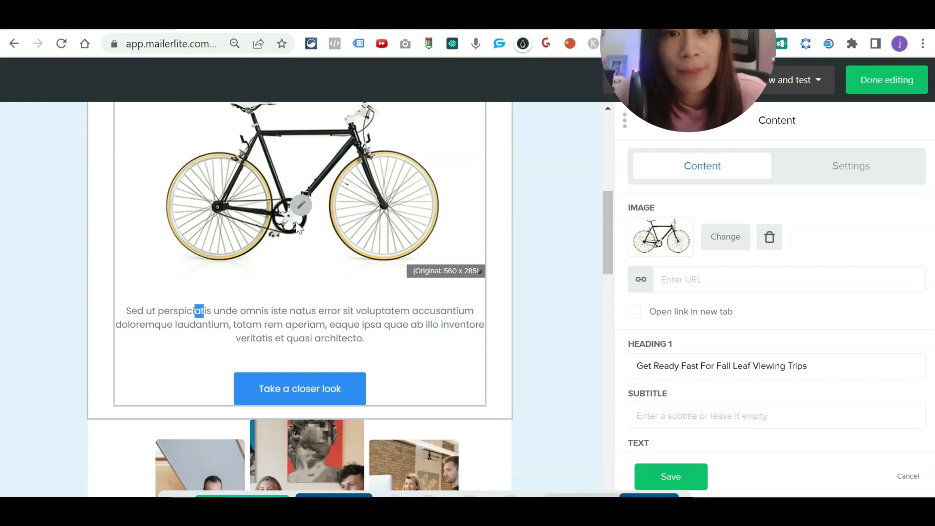
{"action": "left_click_drag", "start_coordinate": [661, 87], "coordinate": [669, 148]}
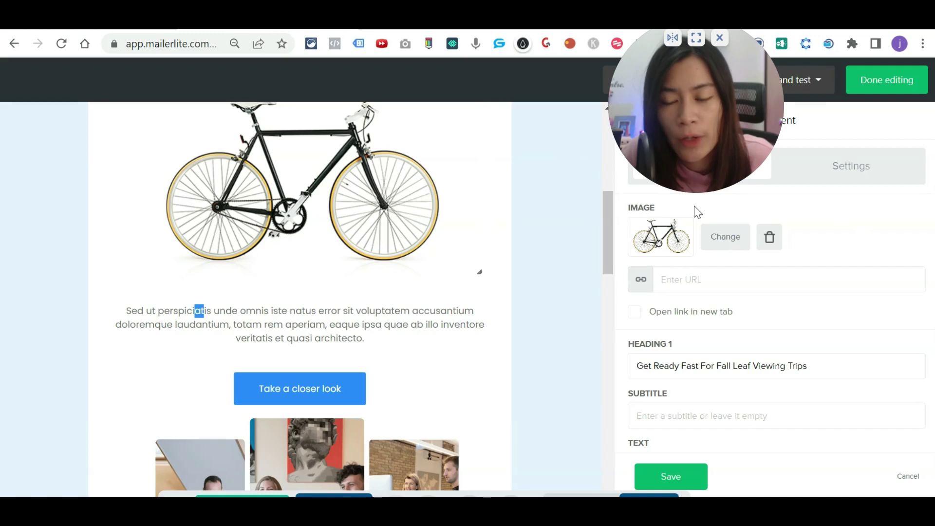
{"action": "scroll", "coordinate": [770, 326], "scroll_direction": "down", "scroll_amount": 5}
{"action": "left_click", "coordinate": [729, 288]}
{"action": "key", "text": "ctrl+a"}
{"action": "type", "text": "q"}
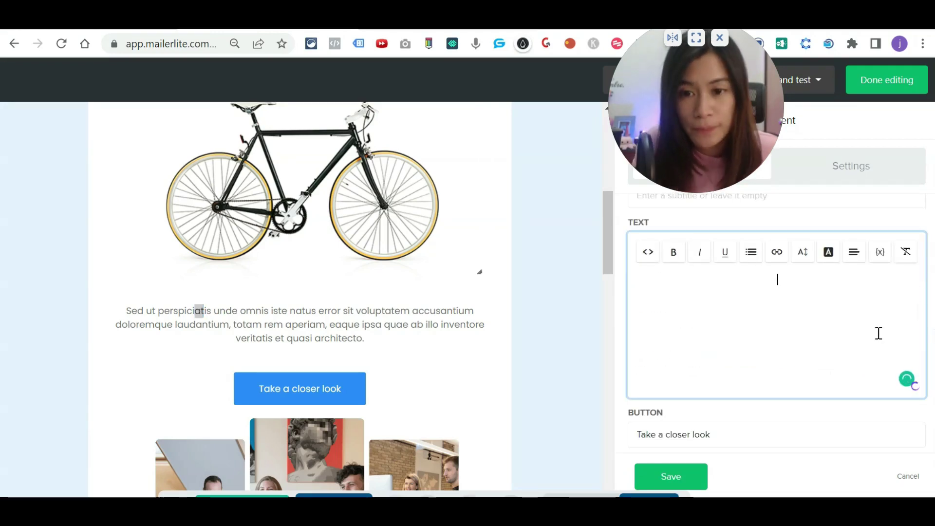
{"action": "type", "text": "hange the text"}
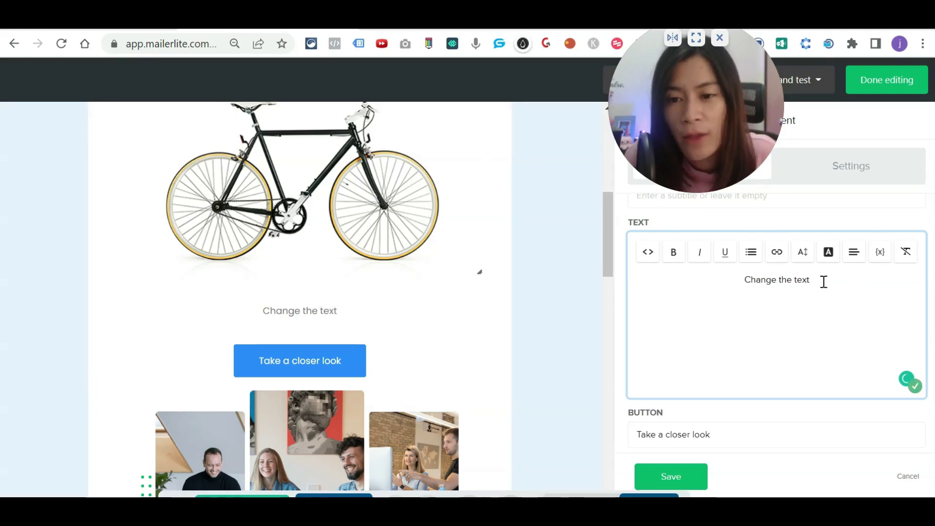
{"action": "left_click_drag", "start_coordinate": [823, 280], "coordinate": [719, 280]}
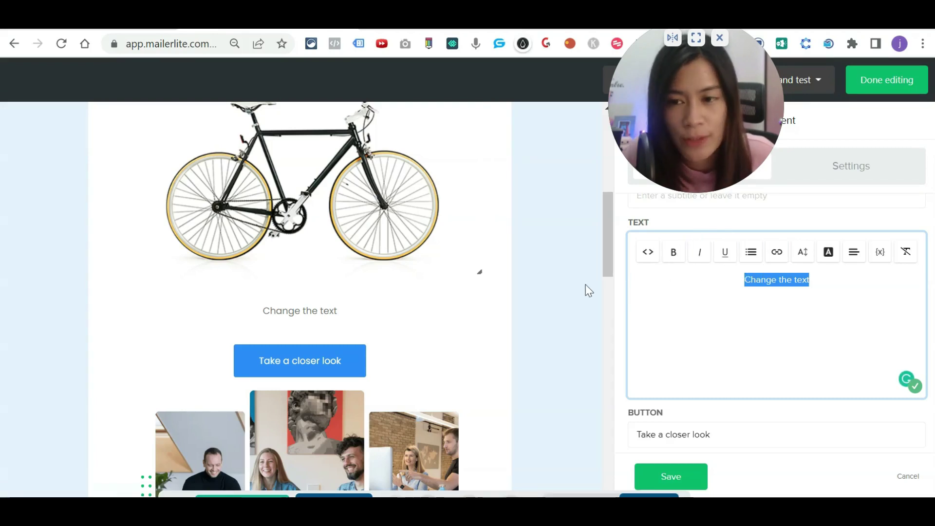
{"action": "scroll", "coordinate": [457, 268], "scroll_direction": "down", "scroll_amount": 5}
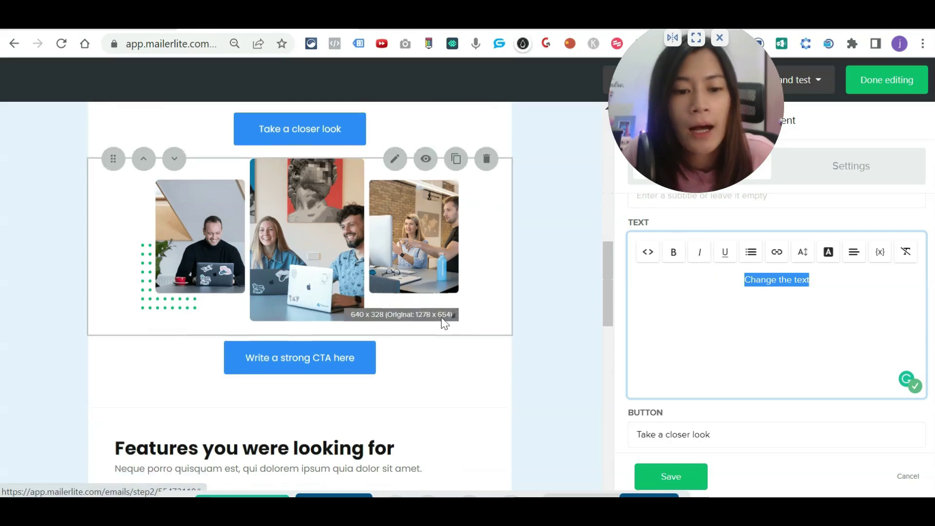
Step: Raise the CTA button block's bottom padding to 70 and add a little top padding
{"action": "scroll", "coordinate": [443, 328], "scroll_direction": "down", "scroll_amount": 9}
{"action": "scroll", "coordinate": [505, 397], "scroll_direction": "up", "scroll_amount": 4}
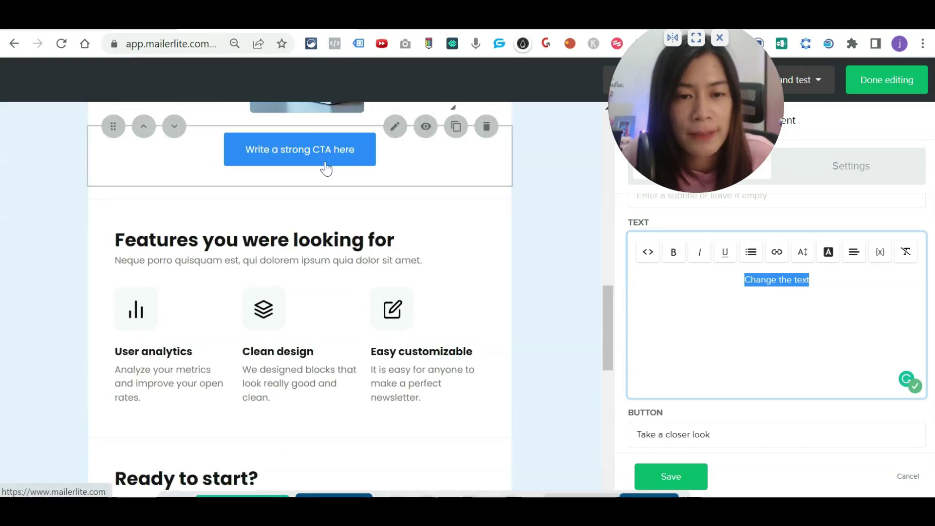
{"action": "scroll", "coordinate": [336, 234], "scroll_direction": "up", "scroll_amount": 2}
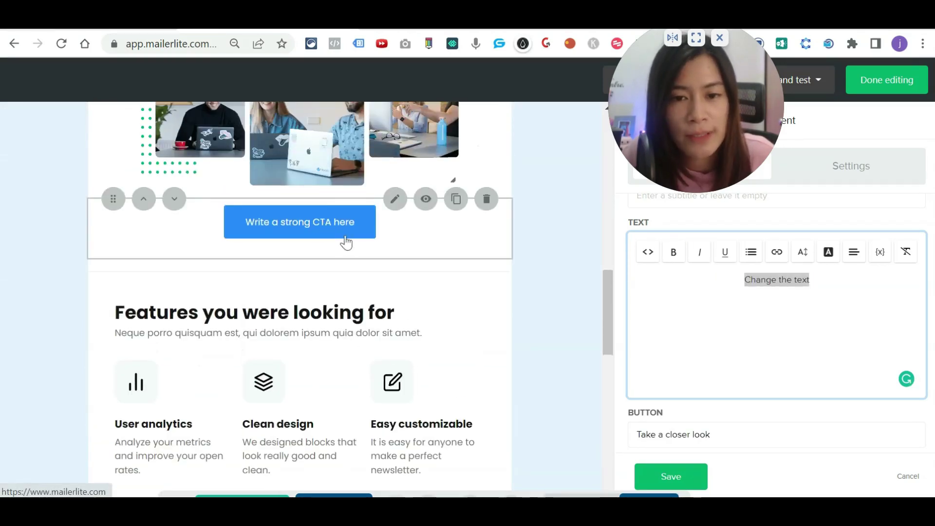
{"action": "left_click", "coordinate": [335, 220]}
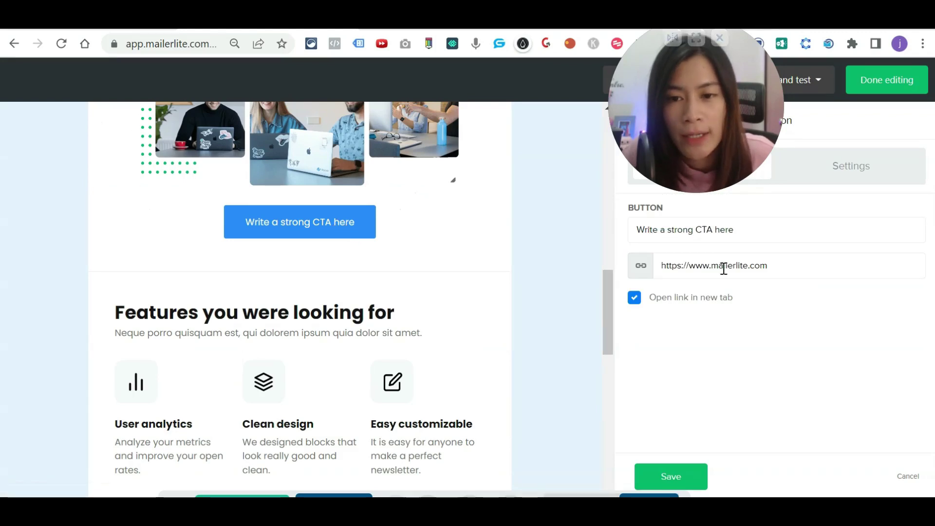
{"action": "left_click", "coordinate": [762, 267]}
{"action": "left_click", "coordinate": [851, 175]}
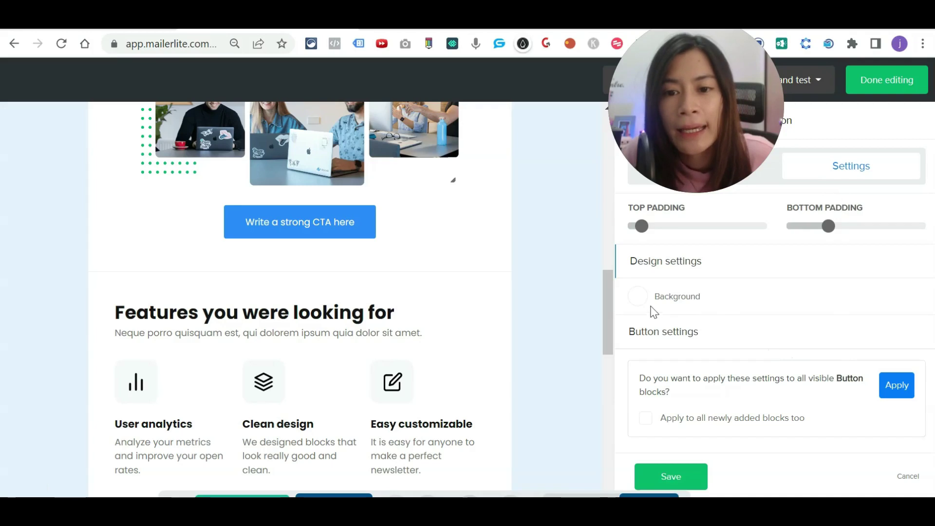
{"action": "mouse_move", "coordinate": [837, 234]}
{"action": "left_click_drag", "start_coordinate": [867, 239], "coordinate": [884, 227]}
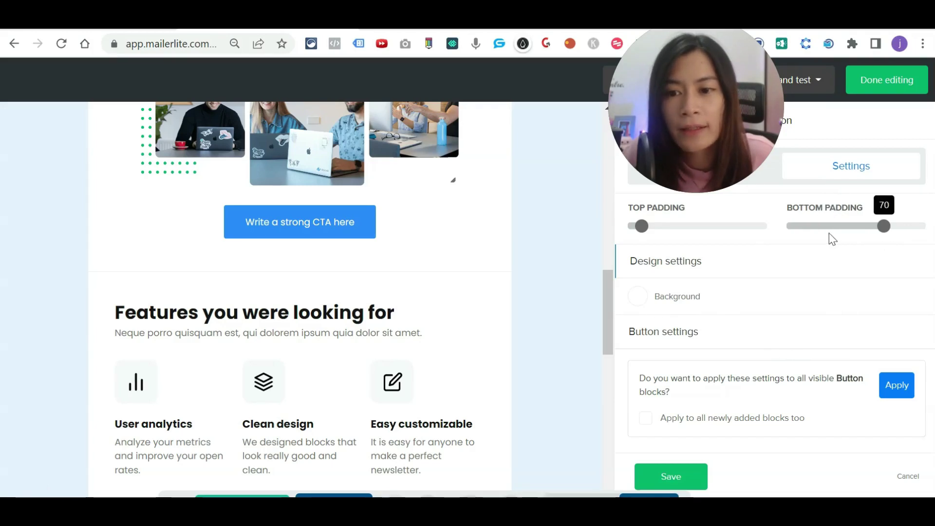
{"action": "left_click_drag", "start_coordinate": [642, 226], "coordinate": [656, 235]}
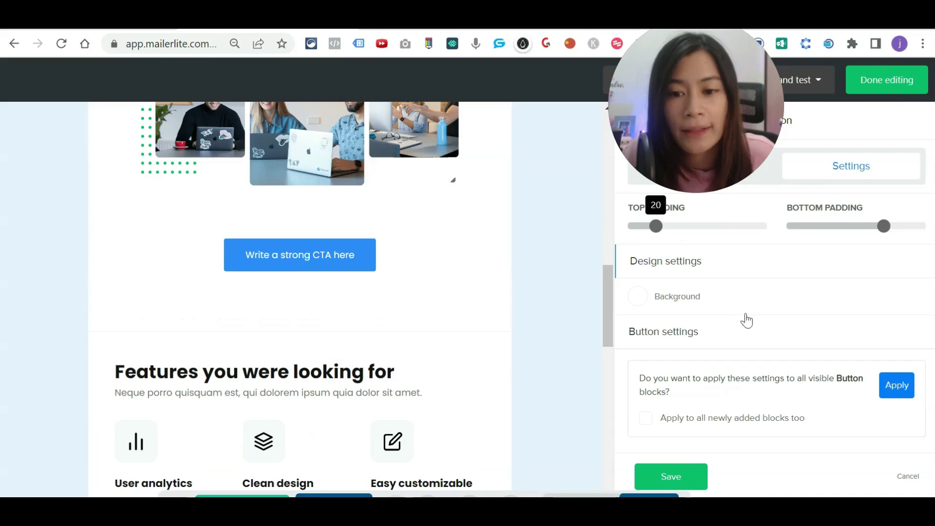
Step: Keep the CTA button centre-aligned and give it the bordered outline style
{"action": "left_click", "coordinate": [685, 337]}
{"action": "left_click", "coordinate": [816, 361]}
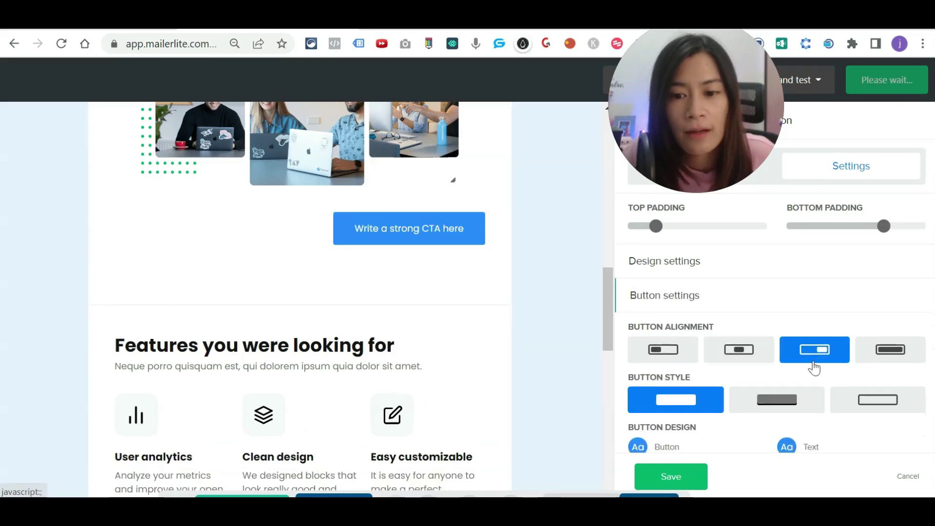
{"action": "left_click", "coordinate": [684, 350]}
{"action": "left_click", "coordinate": [739, 350]}
{"action": "scroll", "coordinate": [778, 341], "scroll_direction": "down", "scroll_amount": 2}
{"action": "left_click", "coordinate": [778, 341]}
{"action": "left_click", "coordinate": [879, 331]}
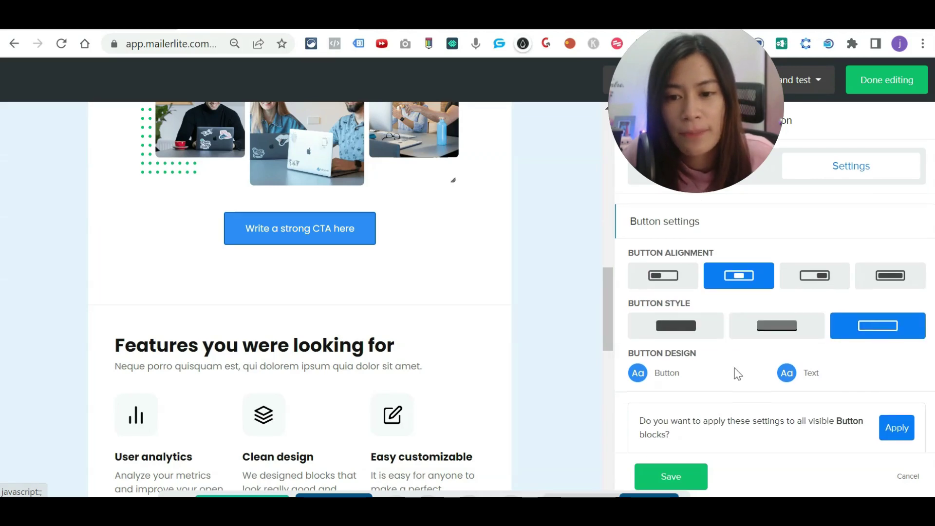
{"action": "scroll", "coordinate": [664, 335], "scroll_direction": "down", "scroll_amount": 1}
Step: Give the CTA button an orange background and save the block
{"action": "left_click", "coordinate": [638, 340]}
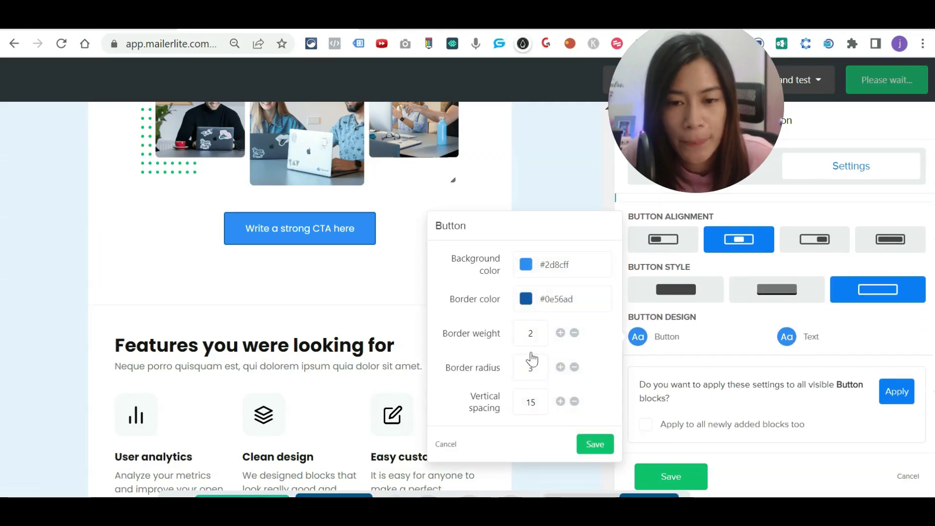
{"action": "left_click", "coordinate": [525, 266]}
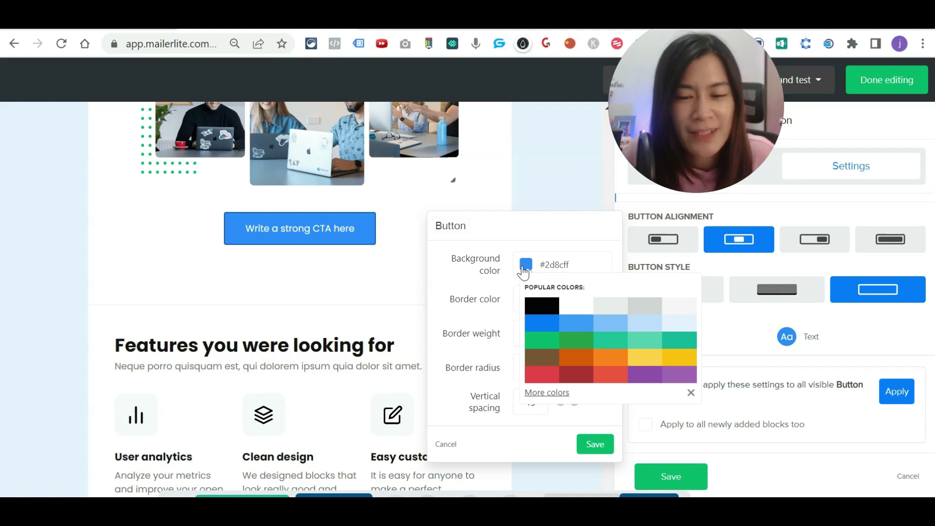
{"action": "left_click", "coordinate": [597, 362]}
{"action": "left_click", "coordinate": [595, 444]}
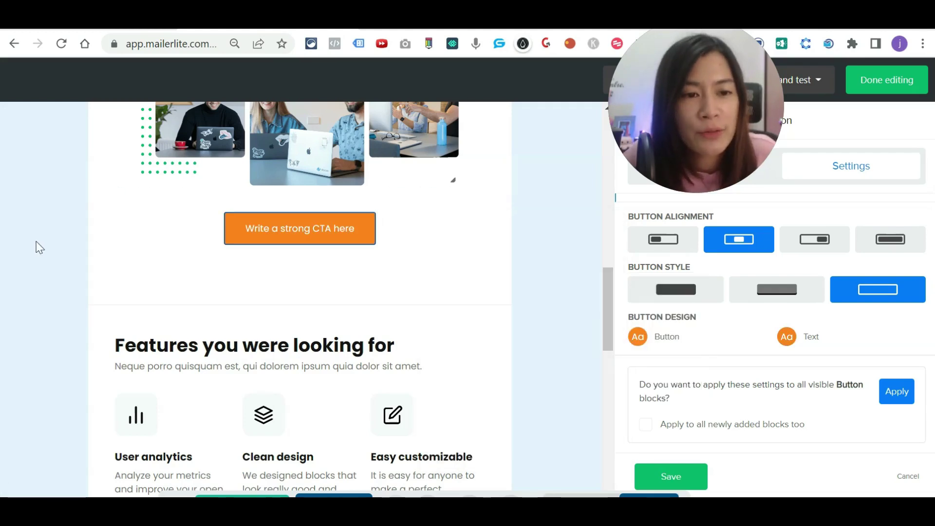
{"action": "scroll", "coordinate": [39, 247], "scroll_direction": "up", "scroll_amount": 15}
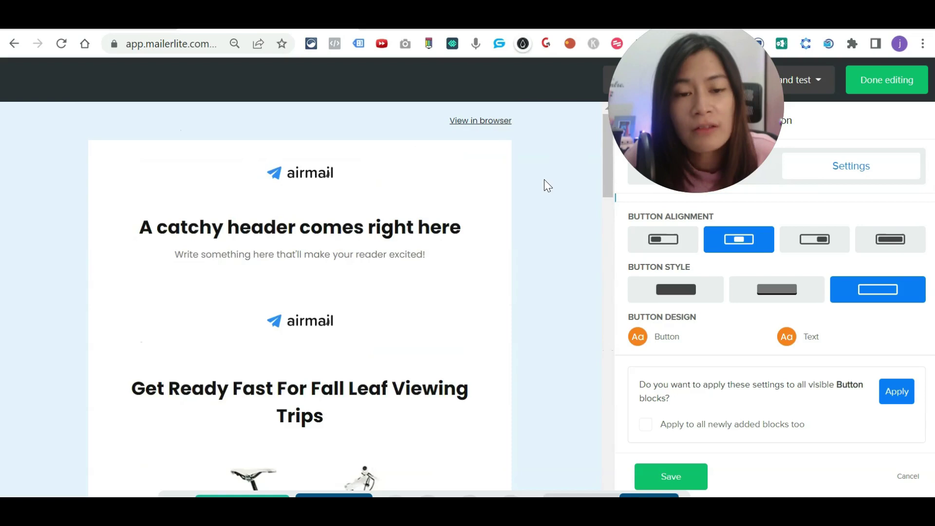
{"action": "left_click", "coordinate": [669, 478]}
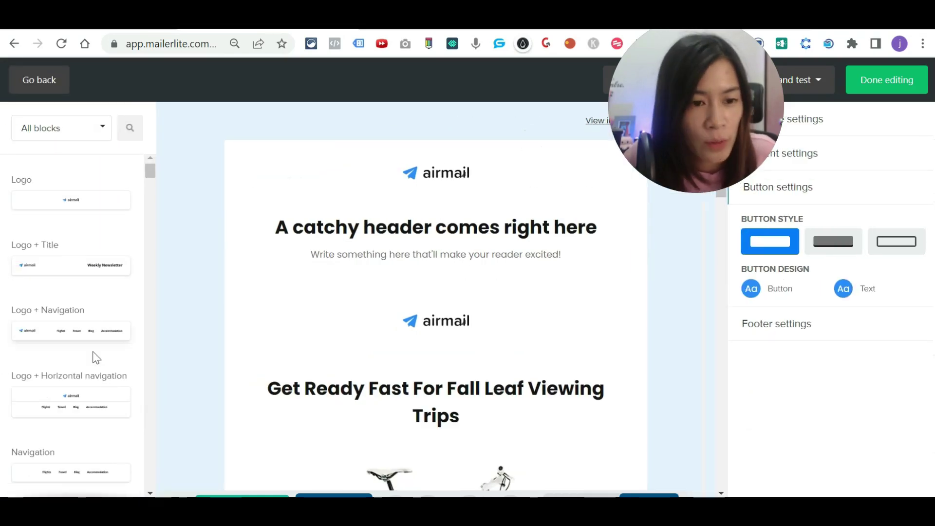
Step: Place the Article with image background block, 'Harness The Power Of Words In Your Life', below the header
{"action": "scroll", "coordinate": [97, 358], "scroll_direction": "down", "scroll_amount": 15}
{"action": "left_click_drag", "start_coordinate": [151, 228], "coordinate": [150, 229]}
{"action": "left_click_drag", "start_coordinate": [177, 264], "coordinate": [441, 281]}
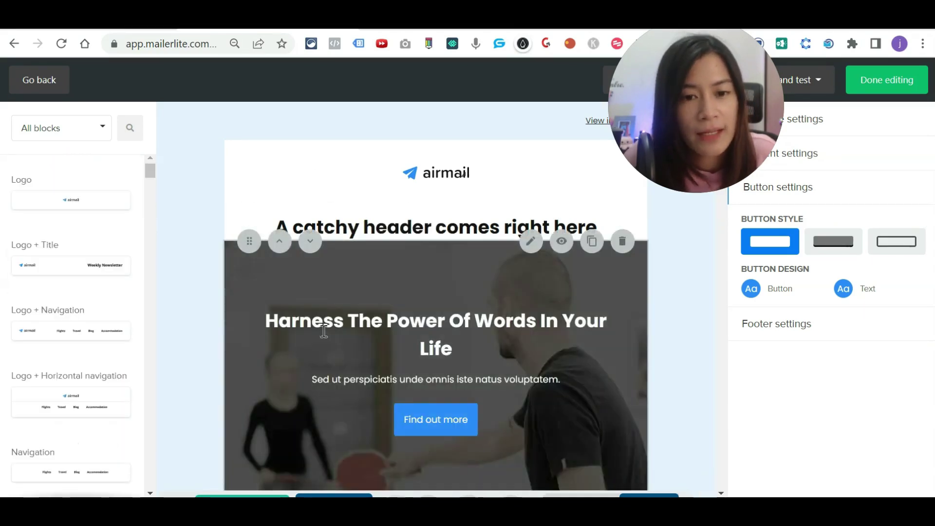
{"action": "scroll", "coordinate": [444, 401], "scroll_direction": "down", "scroll_amount": 3}
{"action": "scroll", "coordinate": [112, 387], "scroll_direction": "down", "scroll_amount": 10}
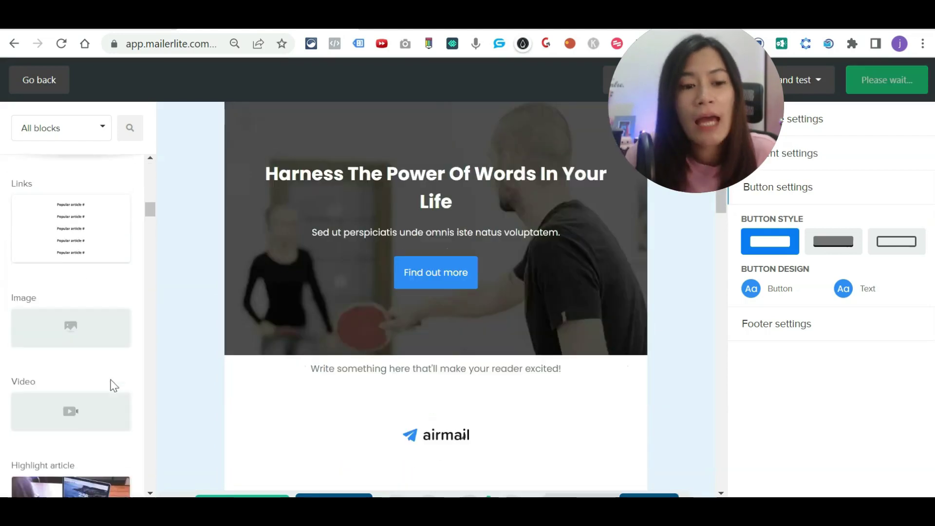
{"action": "scroll", "coordinate": [112, 385], "scroll_direction": "down", "scroll_amount": 5}
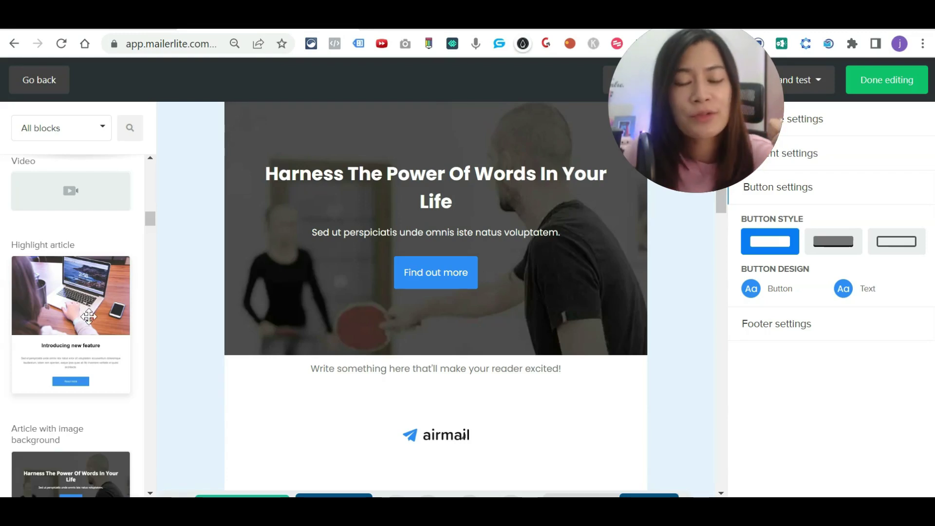
{"action": "scroll", "coordinate": [89, 317], "scroll_direction": "down", "scroll_amount": 5}
{"action": "mouse_move", "coordinate": [707, 93]}
{"action": "left_click_drag", "start_coordinate": [707, 93], "coordinate": [731, 180]}
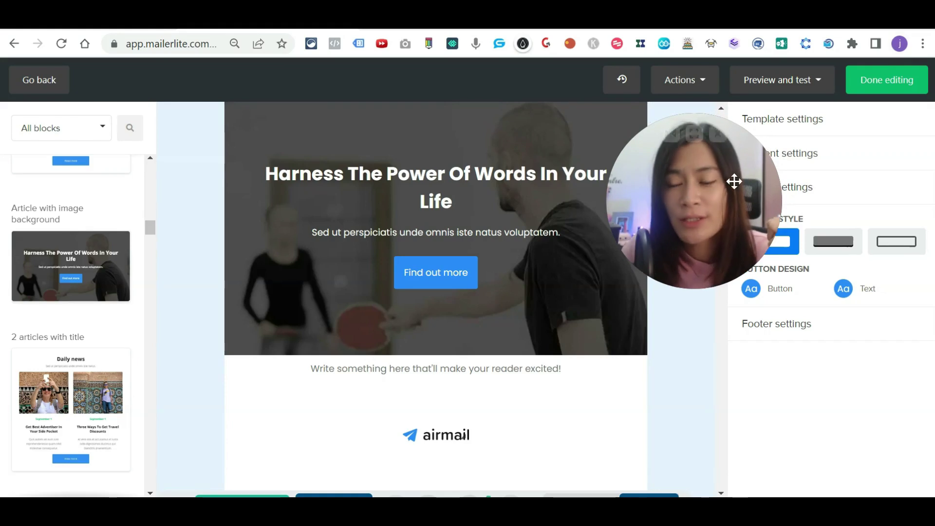
Step: Finish editing the email content
{"action": "left_click", "coordinate": [885, 92]}
{"action": "left_click_drag", "start_coordinate": [886, 126], "coordinate": [891, 142]}
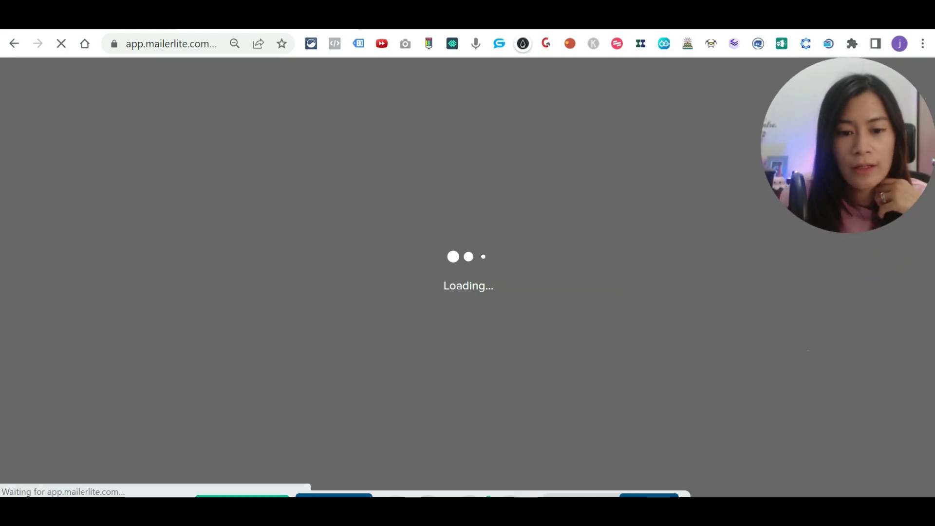
{"action": "scroll", "coordinate": [273, 384], "scroll_direction": "up", "scroll_amount": 2}
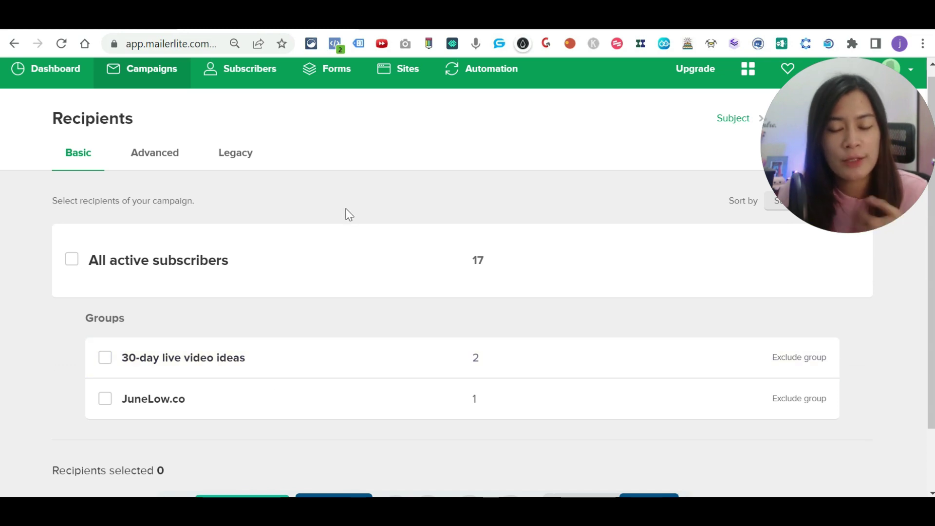
Step: Choose only the 30-day live video ideas group (2 recipients) and continue to Review and confirm
{"action": "left_click", "coordinate": [106, 360]}
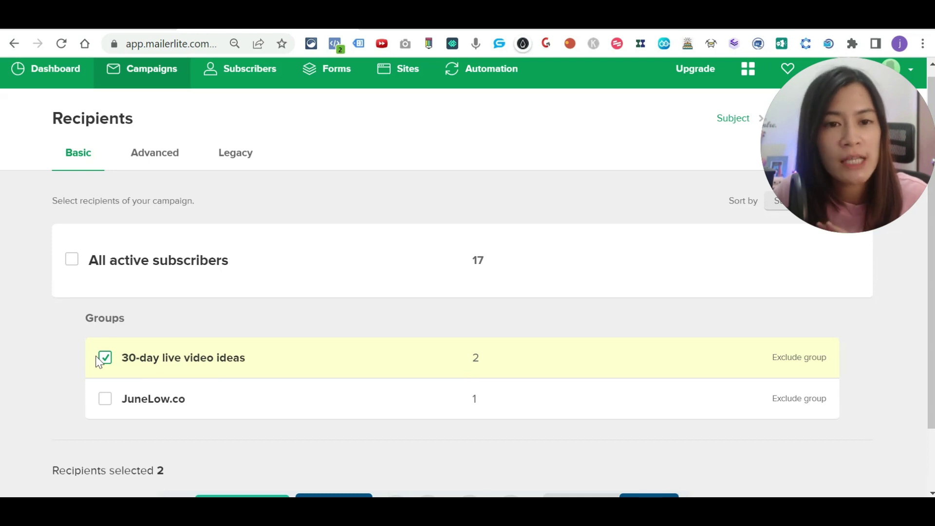
{"action": "left_click", "coordinate": [73, 259]}
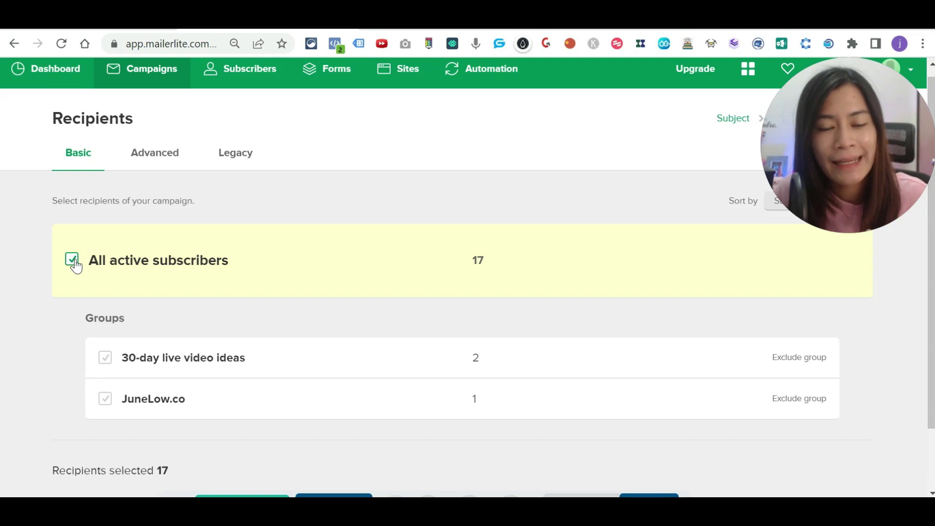
{"action": "scroll", "coordinate": [183, 291], "scroll_direction": "down", "scroll_amount": 2}
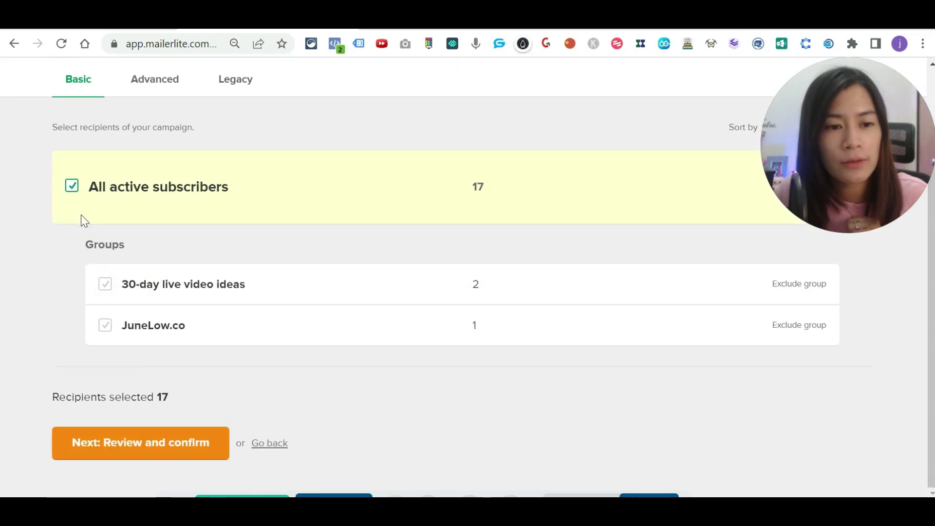
{"action": "left_click", "coordinate": [72, 188]}
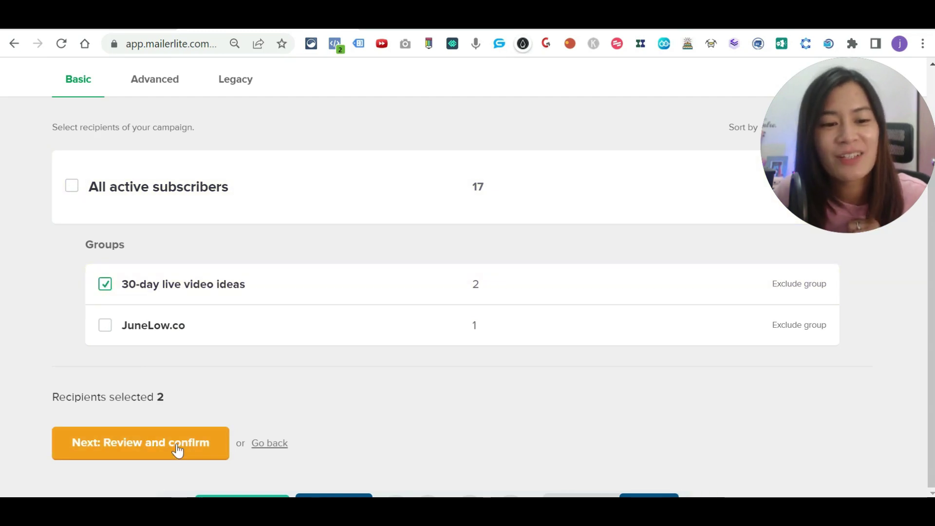
{"action": "left_click", "coordinate": [178, 452]}
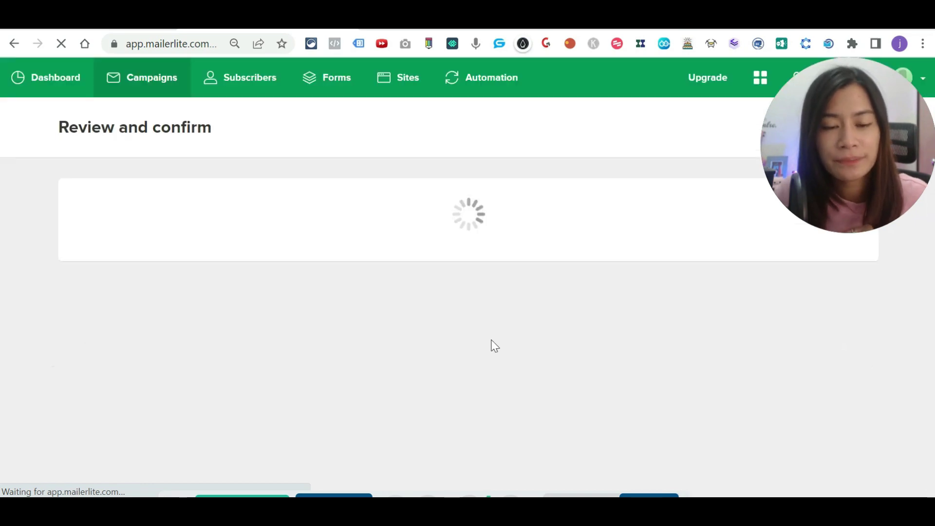
Step: Send a test copy of the campaign to your own email address, then return to the tracking settings
{"action": "scroll", "coordinate": [414, 336], "scroll_direction": "down", "scroll_amount": 2}
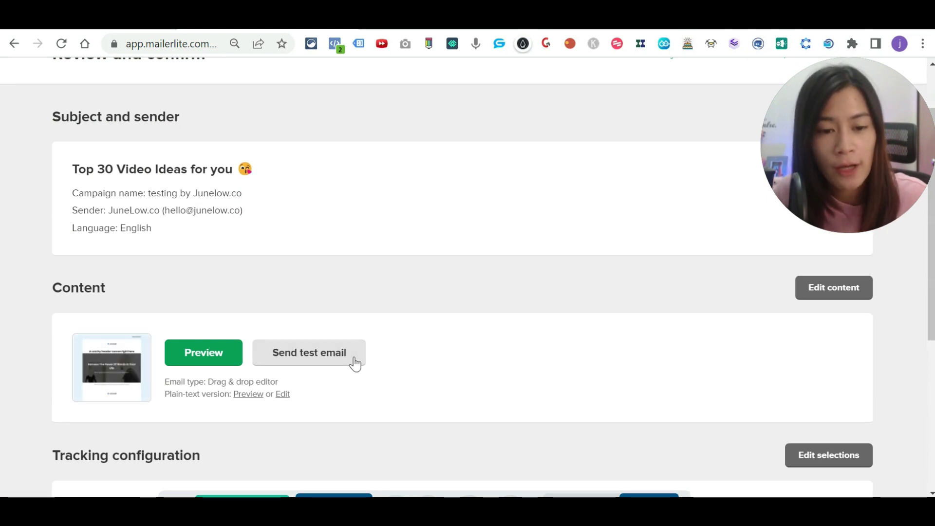
{"action": "left_click", "coordinate": [299, 359]}
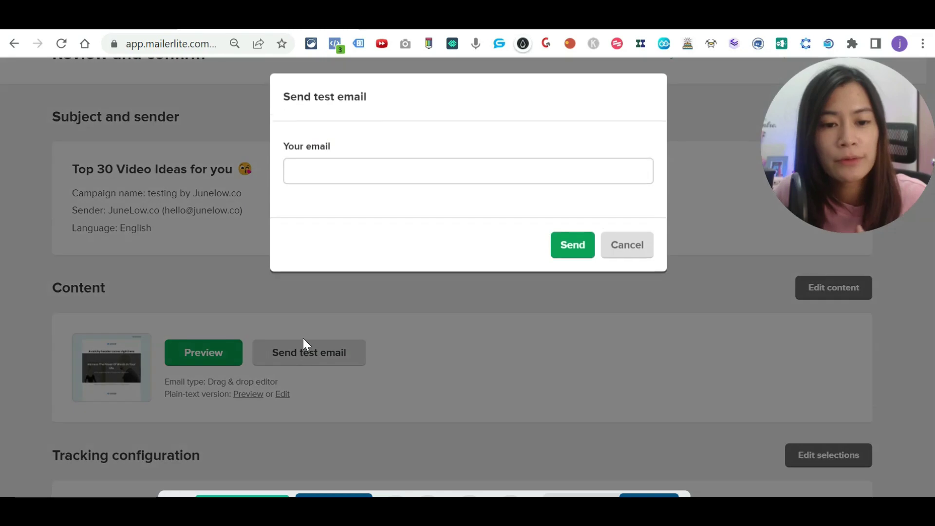
{"action": "left_click", "coordinate": [339, 171]}
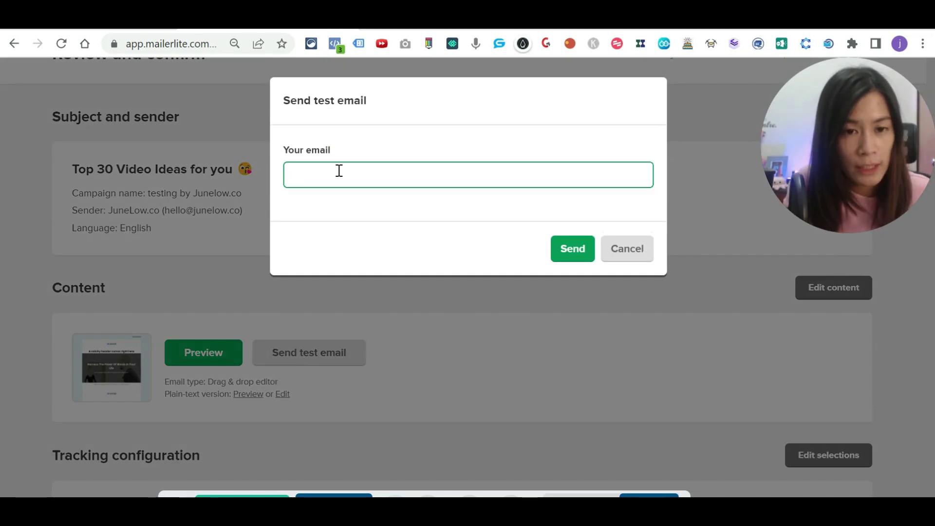
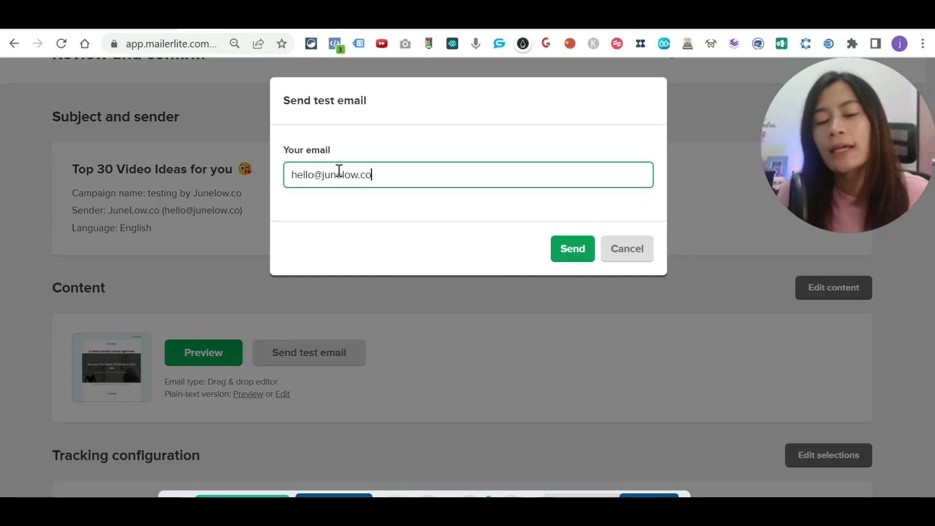
{"action": "left_click", "coordinate": [571, 254]}
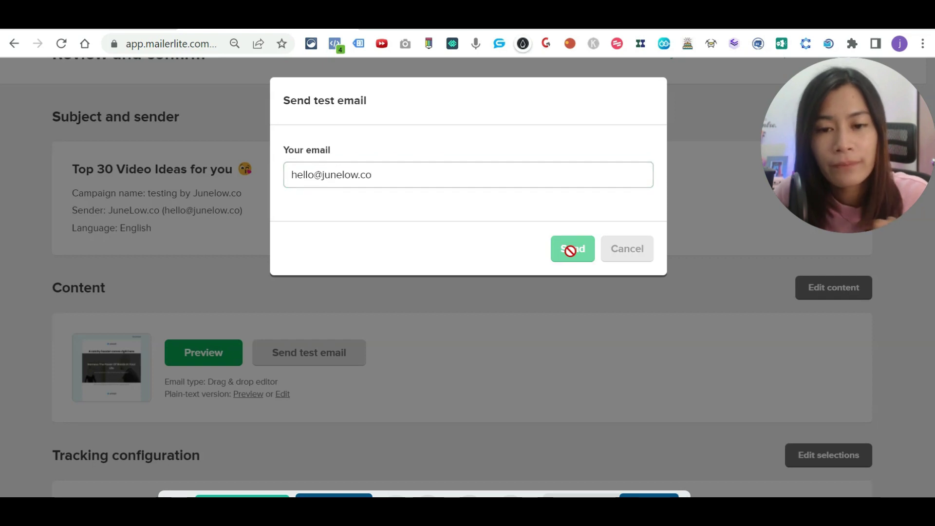
{"action": "scroll", "coordinate": [659, 373], "scroll_direction": "down", "scroll_amount": 3}
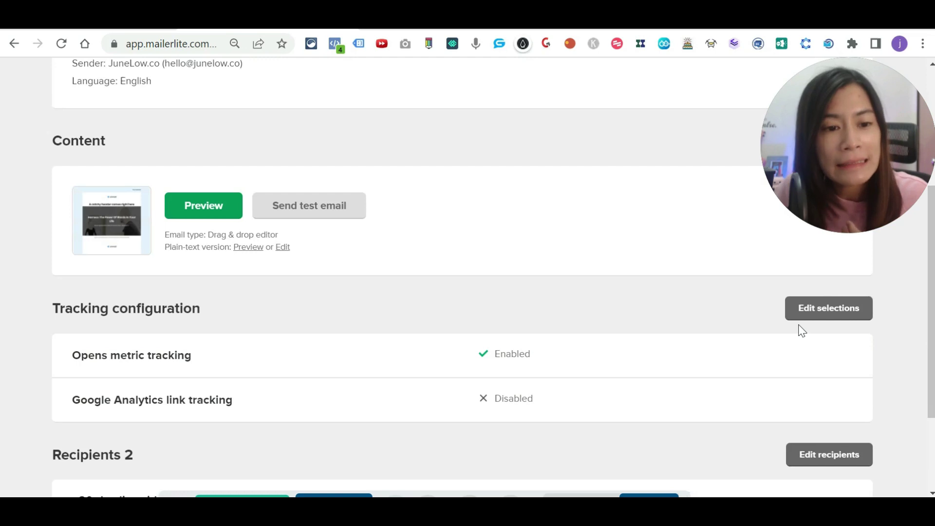
{"action": "left_click", "coordinate": [825, 321]}
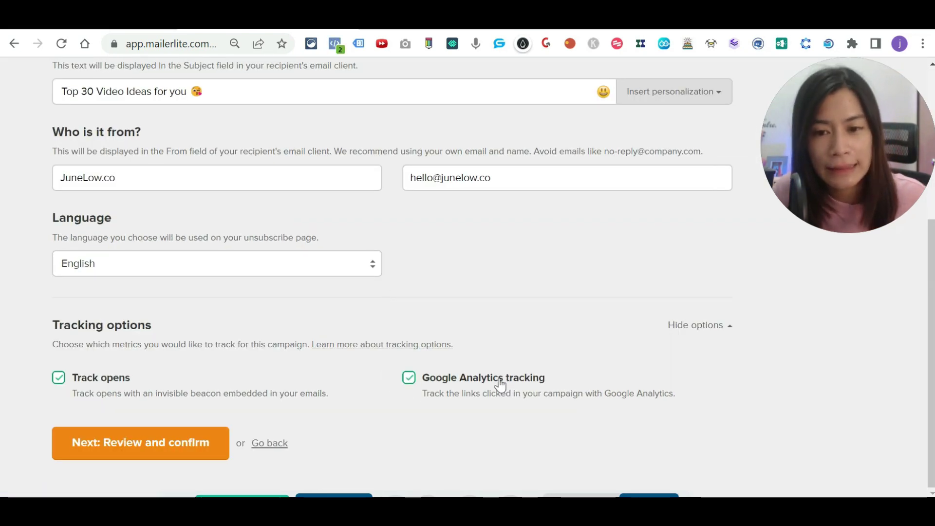
Step: Advance through Review to the Schedule step, with Google Analytics link tracking enabled
{"action": "left_click", "coordinate": [147, 442]}
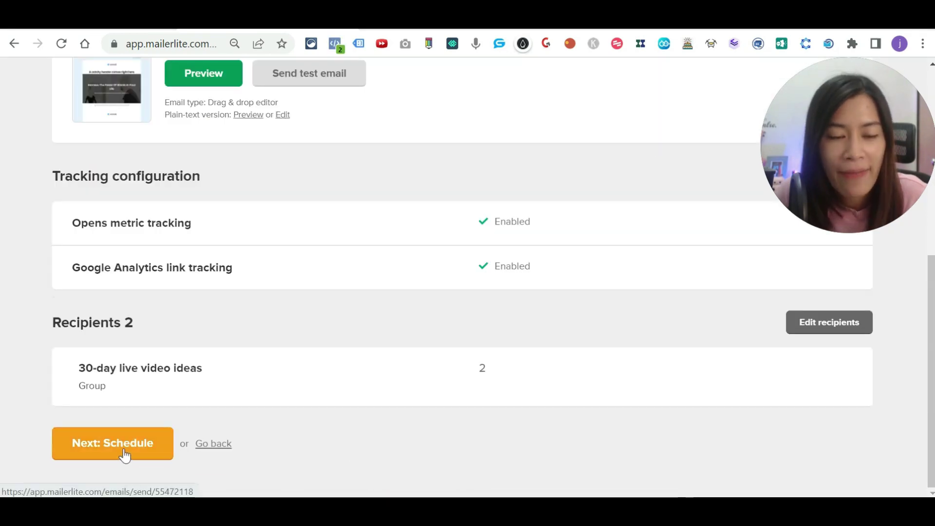
{"action": "left_click", "coordinate": [124, 455]}
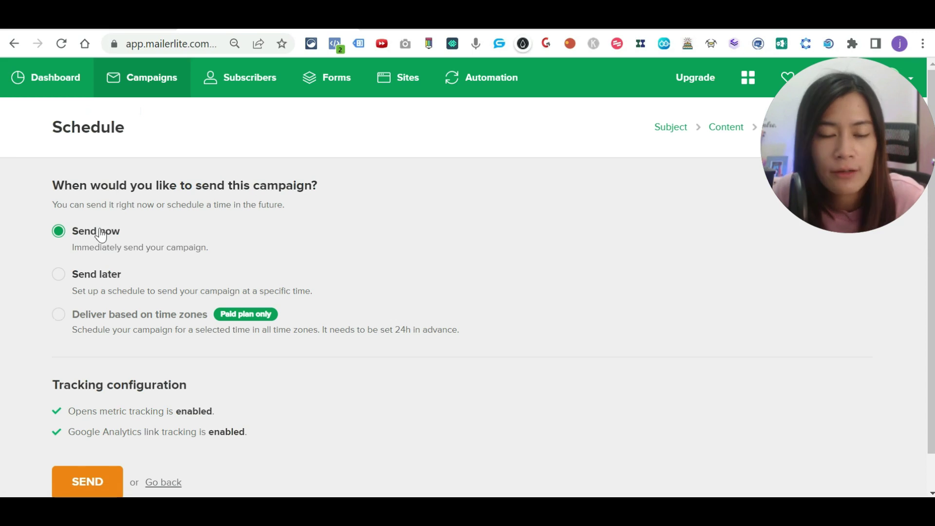
Step: Preview the Send later date/time fields, then return to Send now and send the campaign
{"action": "scroll", "coordinate": [93, 453], "scroll_direction": "down", "scroll_amount": 1}
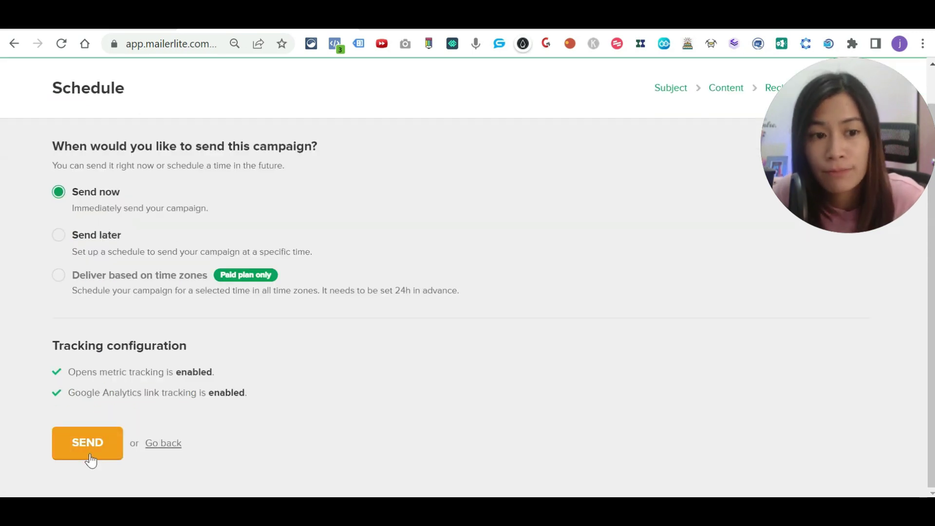
{"action": "left_click", "coordinate": [59, 237]}
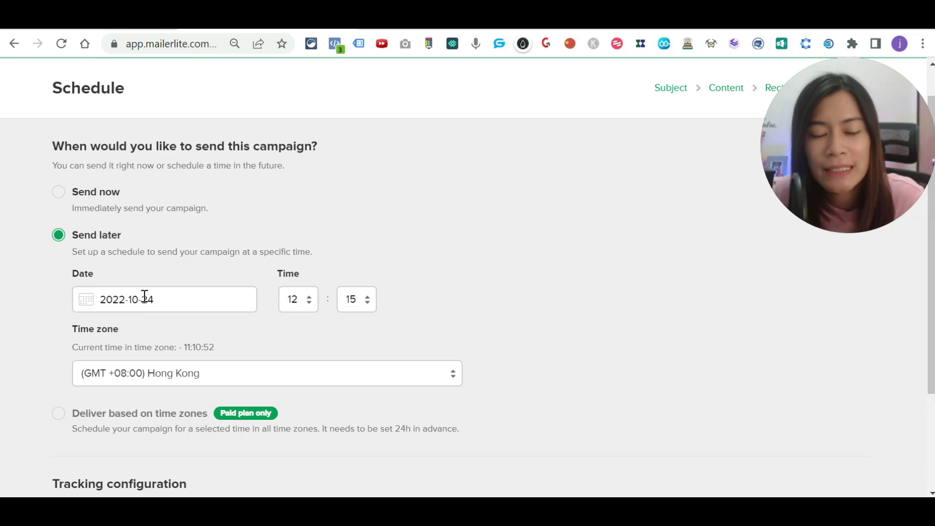
{"action": "scroll", "coordinate": [146, 327], "scroll_direction": "down", "scroll_amount": 3}
{"action": "scroll", "coordinate": [63, 314], "scroll_direction": "up", "scroll_amount": 2}
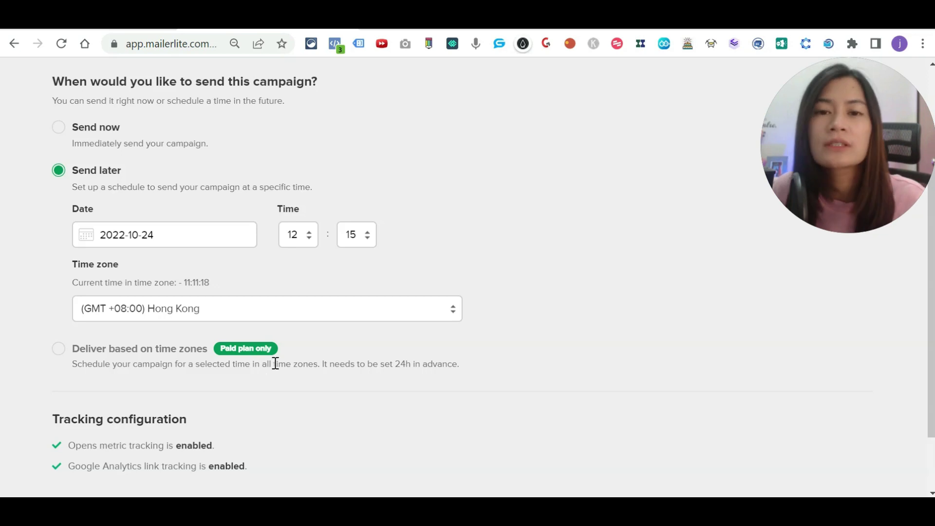
{"action": "scroll", "coordinate": [263, 361], "scroll_direction": "down", "scroll_amount": 2}
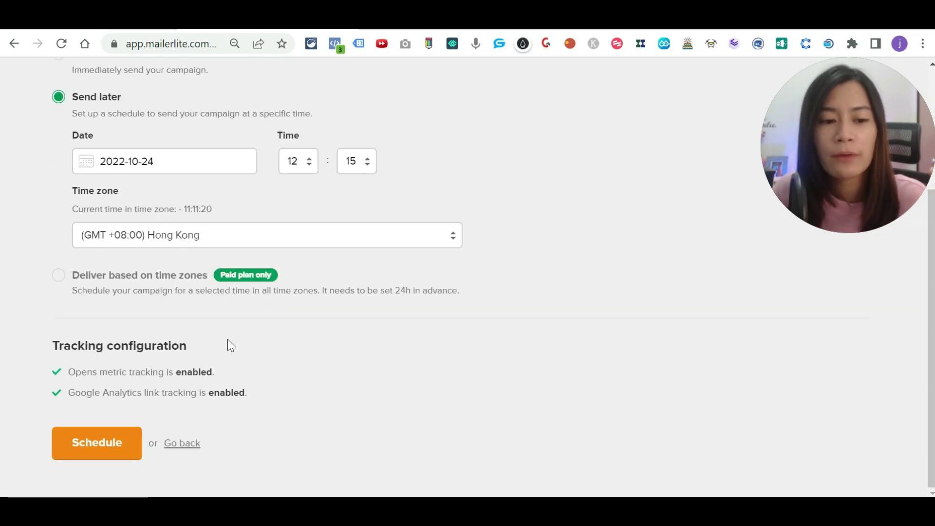
{"action": "scroll", "coordinate": [156, 307], "scroll_direction": "up", "scroll_amount": 3}
{"action": "scroll", "coordinate": [73, 477], "scroll_direction": "down", "scroll_amount": 3}
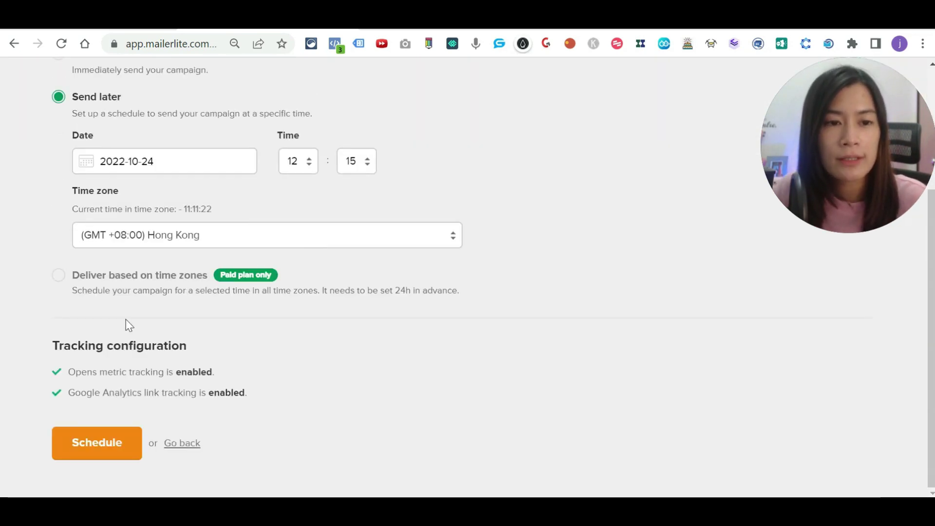
{"action": "scroll", "coordinate": [126, 323], "scroll_direction": "up", "scroll_amount": 3}
{"action": "left_click", "coordinate": [59, 232]}
{"action": "scroll", "coordinate": [142, 376], "scroll_direction": "down", "scroll_amount": 1}
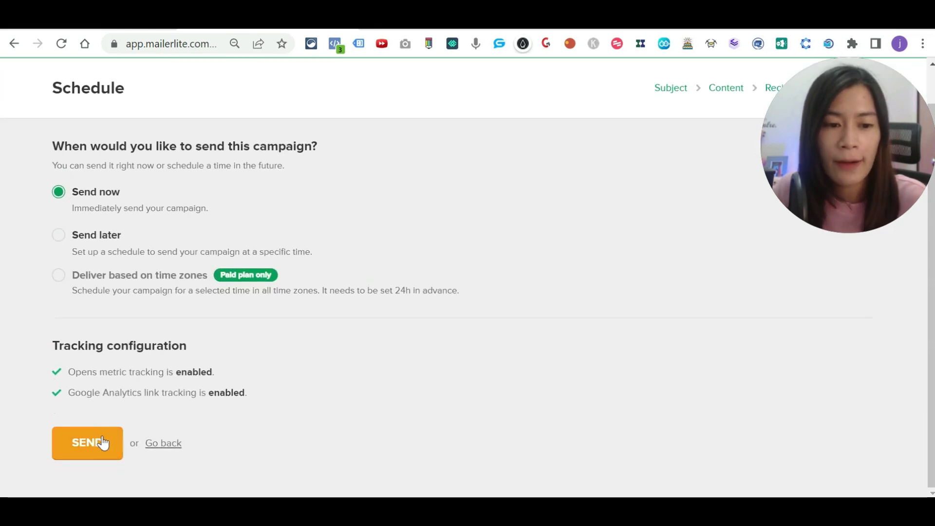
{"action": "left_click", "coordinate": [102, 443]}
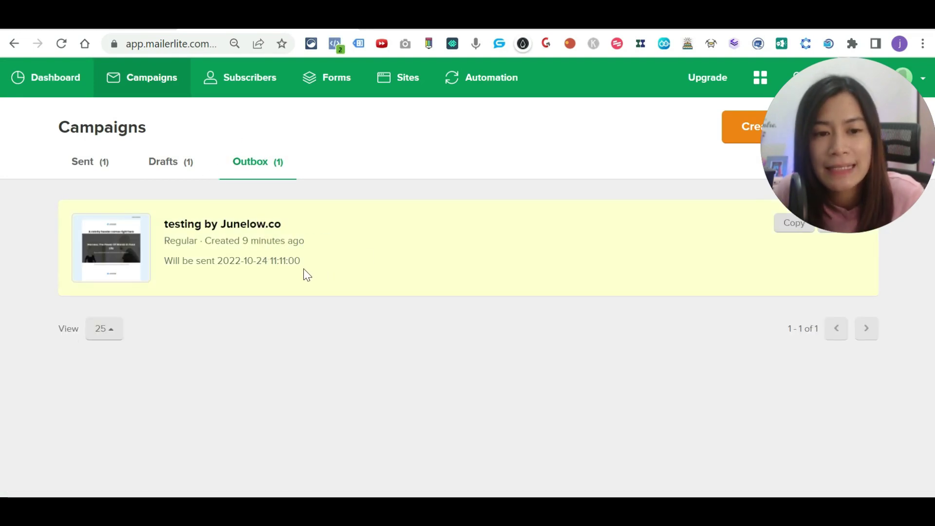
Step: Show the sent campaigns, with Top 30 Video Ideas delivered to 2 recipients
{"action": "left_click_drag", "start_coordinate": [819, 194], "coordinate": [811, 166]}
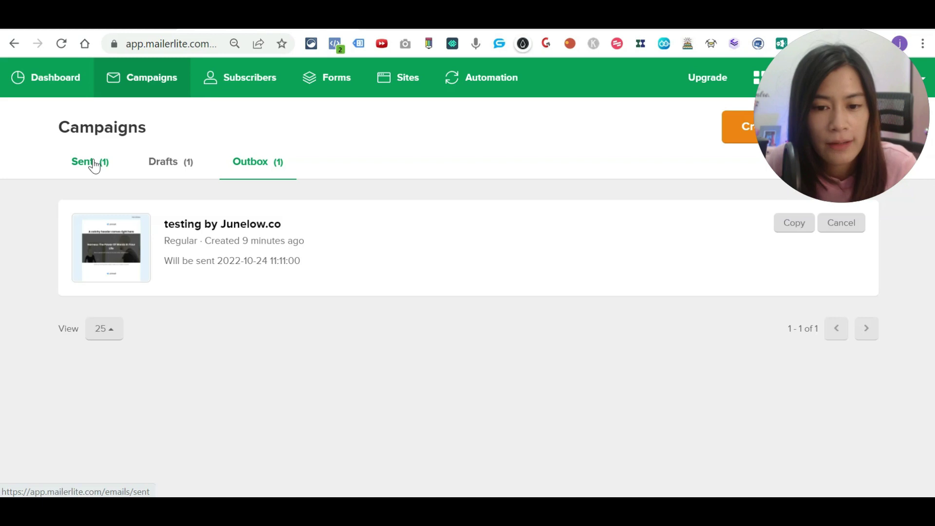
{"action": "left_click", "coordinate": [94, 165]}
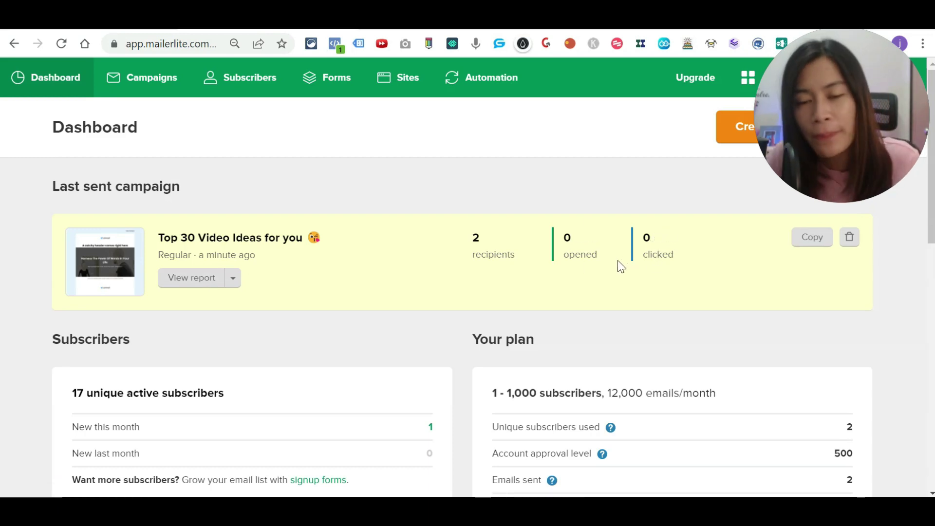
Step: Open the last sent campaign's report and scroll through its Stats overview
{"action": "left_click", "coordinate": [194, 280]}
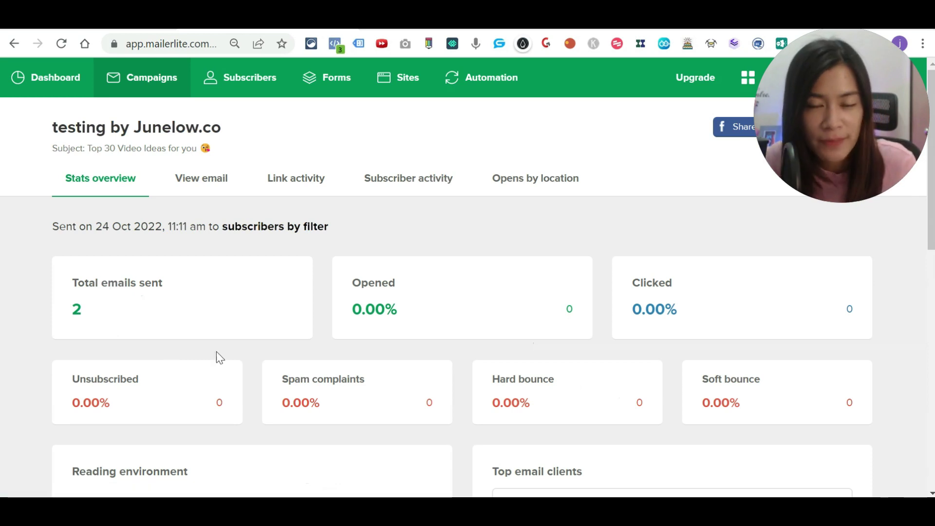
{"action": "scroll", "coordinate": [322, 351], "scroll_direction": "down", "scroll_amount": 2}
{"action": "scroll", "coordinate": [323, 348], "scroll_direction": "down", "scroll_amount": 2}
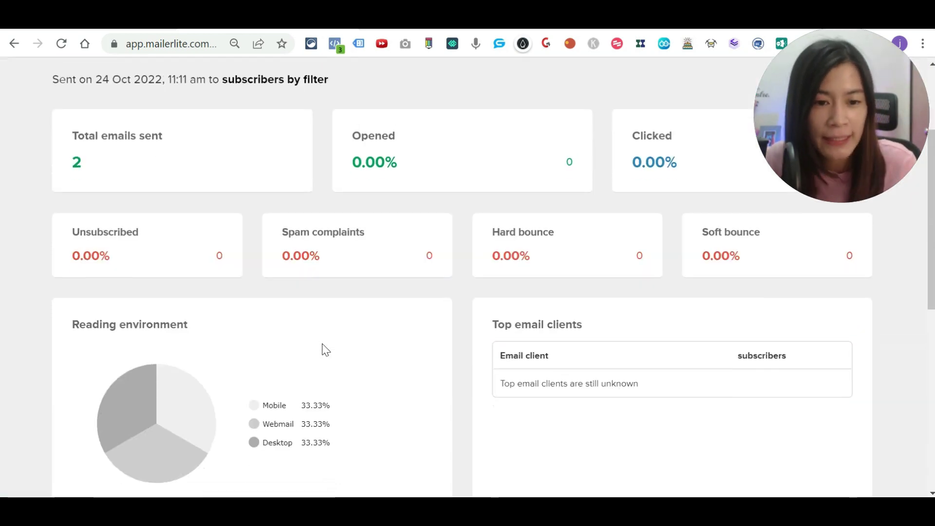
{"action": "scroll", "coordinate": [226, 163], "scroll_direction": "up", "scroll_amount": 4}
{"action": "scroll", "coordinate": [99, 321], "scroll_direction": "down", "scroll_amount": 6}
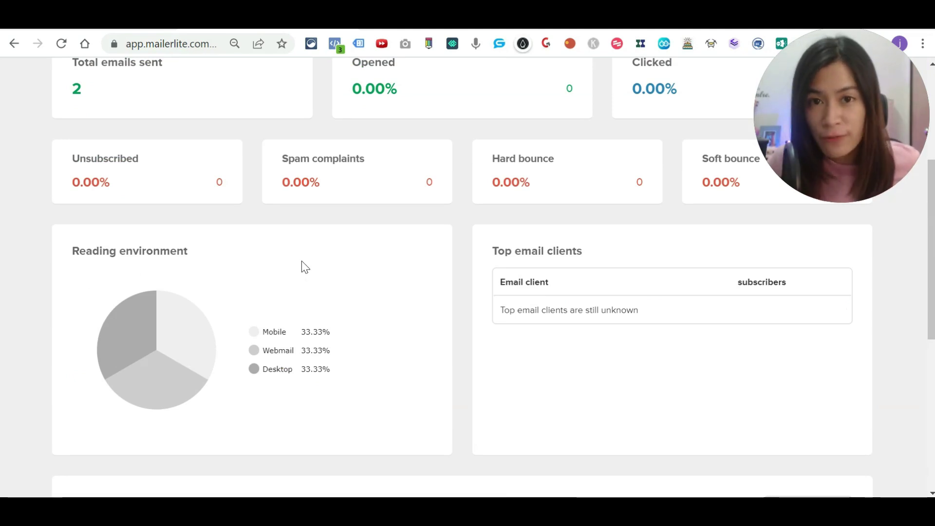
{"action": "scroll", "coordinate": [302, 266], "scroll_direction": "up", "scroll_amount": 5}
{"action": "scroll", "coordinate": [300, 262], "scroll_direction": "down", "scroll_amount": 3}
{"action": "scroll", "coordinate": [312, 268], "scroll_direction": "up", "scroll_amount": 3}
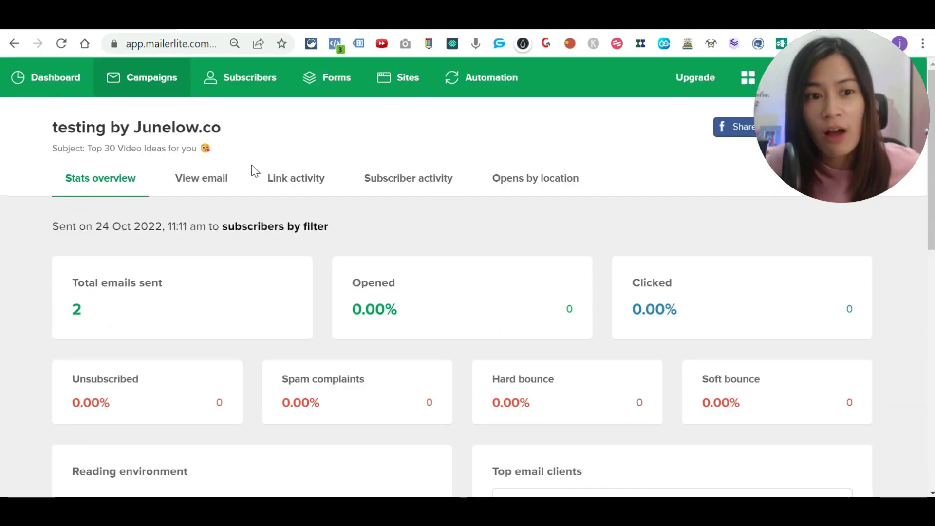
{"action": "left_click", "coordinate": [302, 184]}
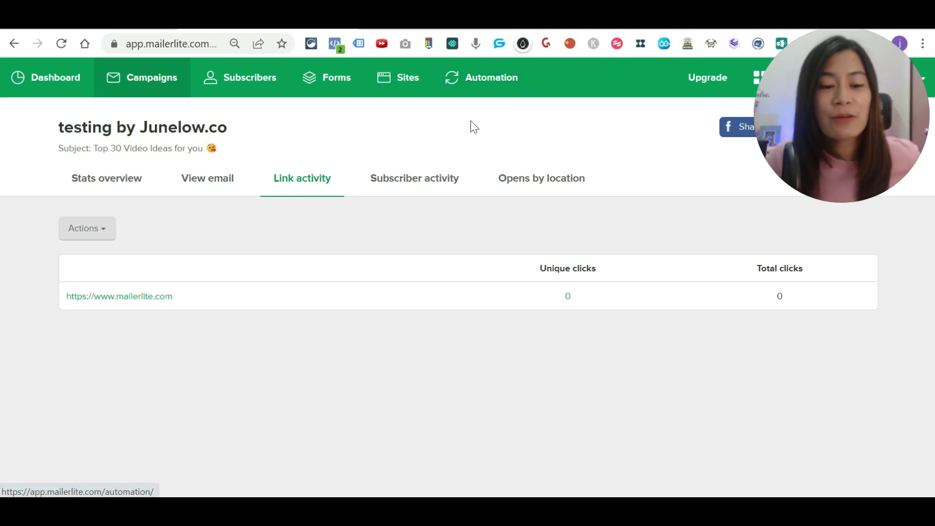
{"action": "left_click_drag", "start_coordinate": [832, 102], "coordinate": [831, 167]}
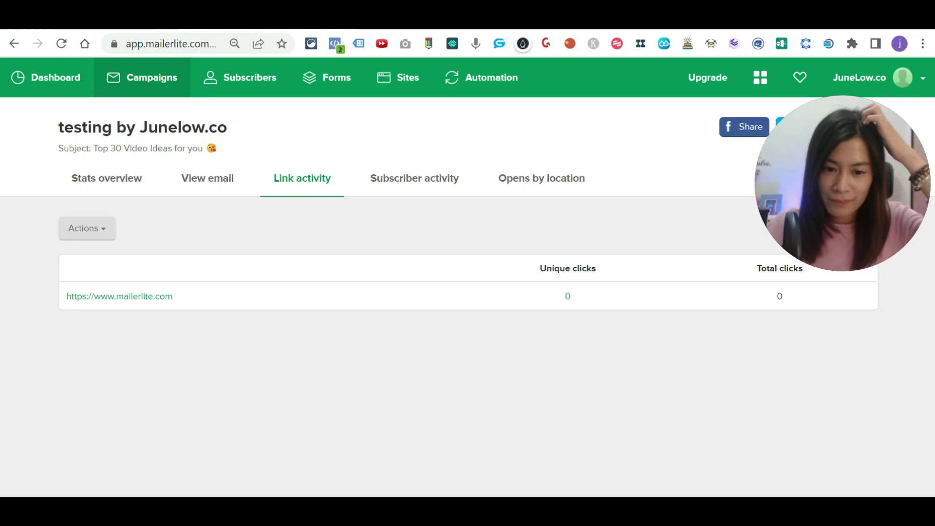
{"action": "key", "text": "alt+Tab"}
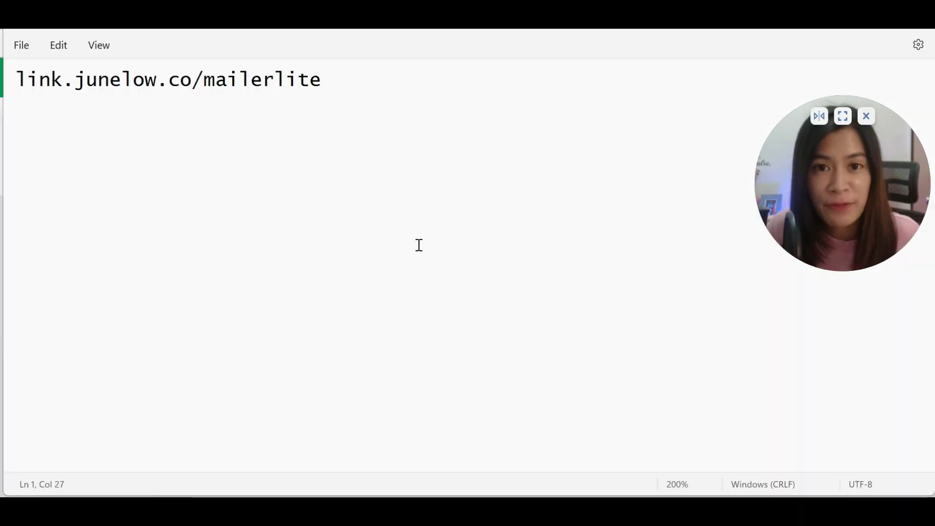